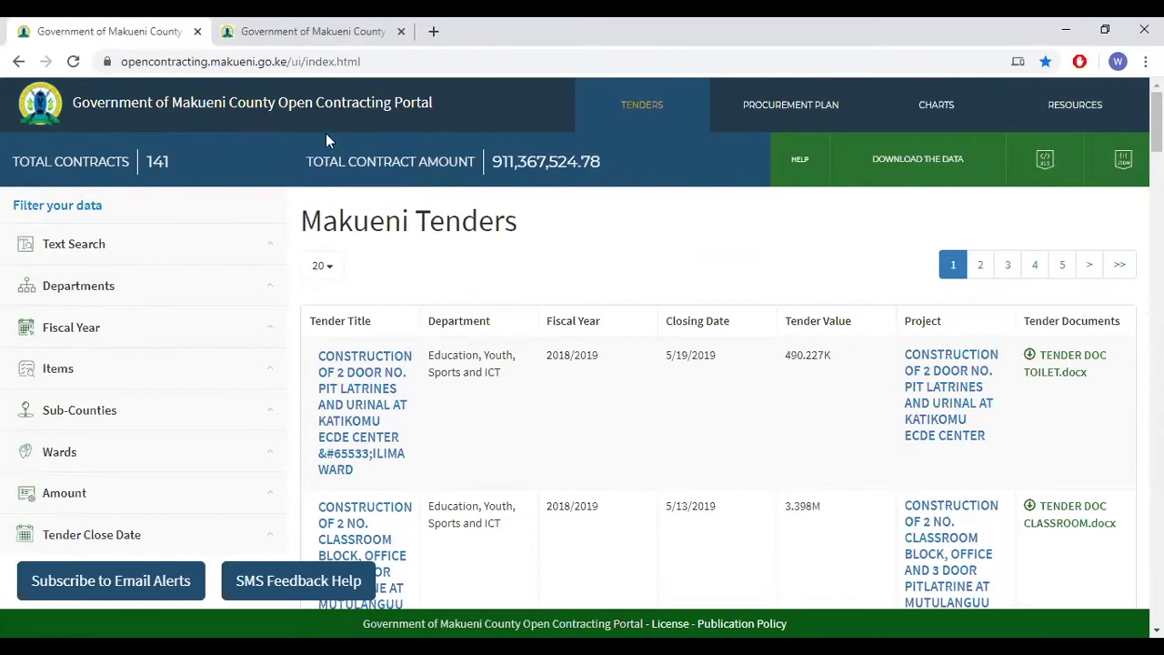
drag(121, 61, 290, 63)
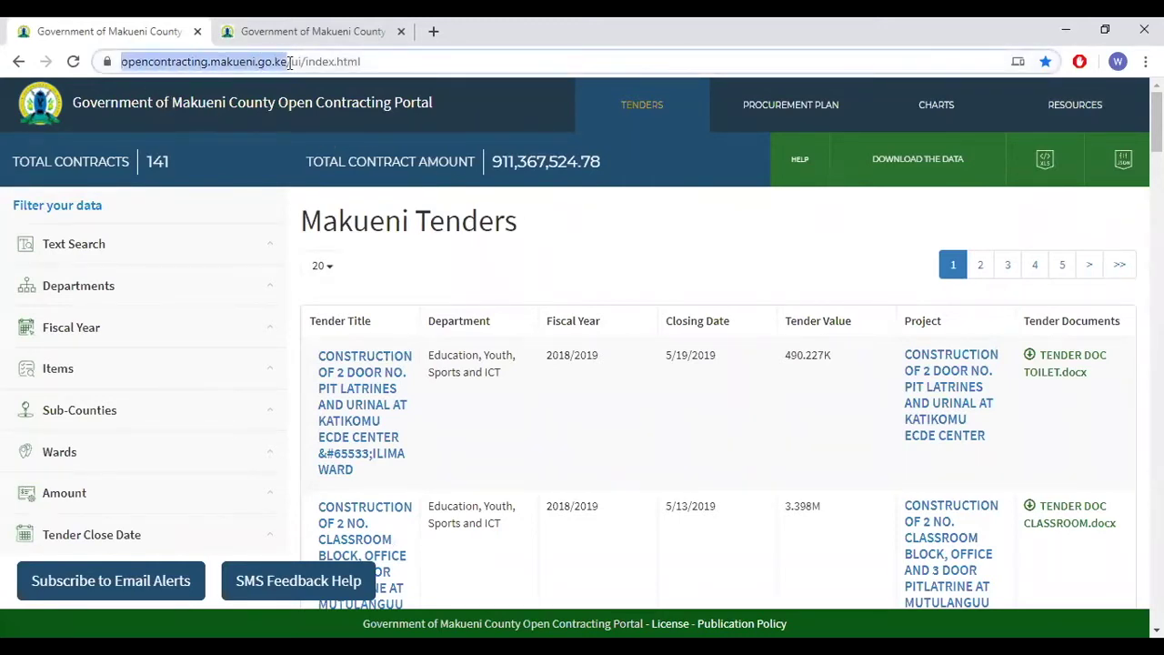
drag(290, 62, 290, 62)
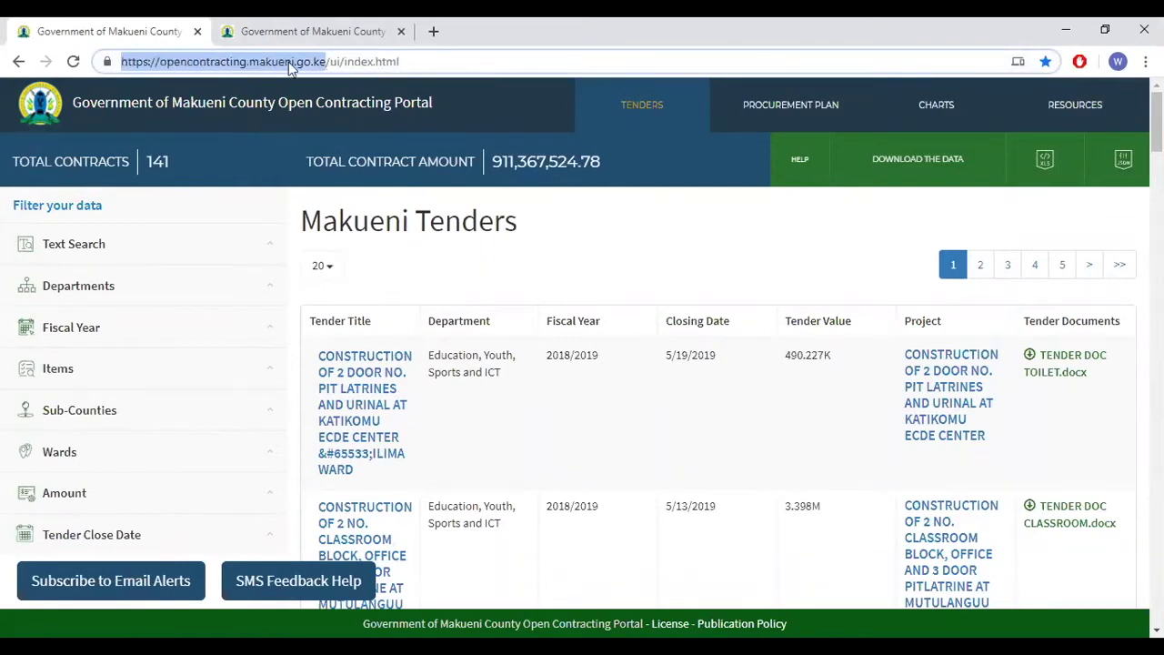
click(482, 279)
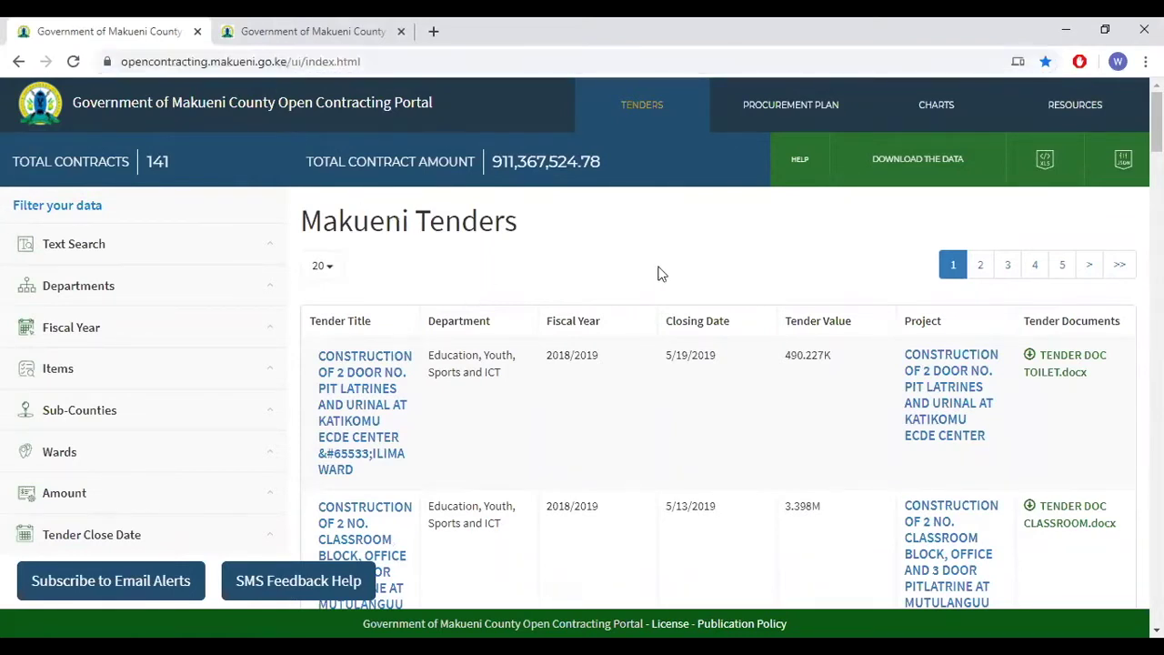
scroll(665, 265, down, 1)
scroll(668, 263, up, 1)
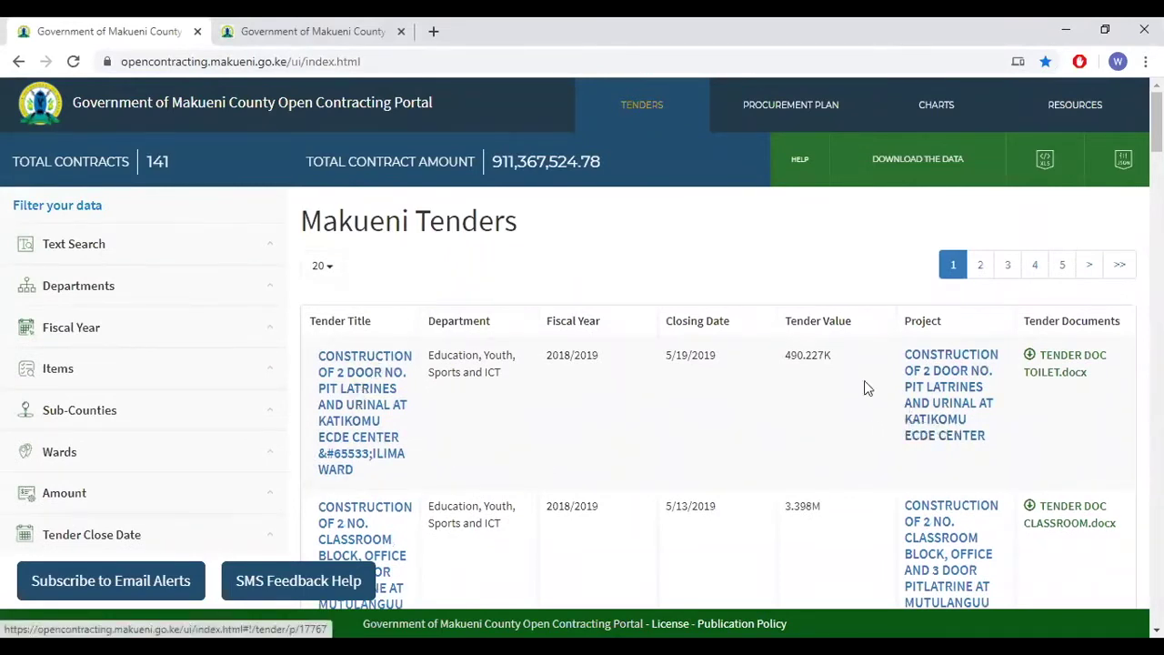
scroll(355, 386, down, 1)
scroll(356, 391, up, 1)
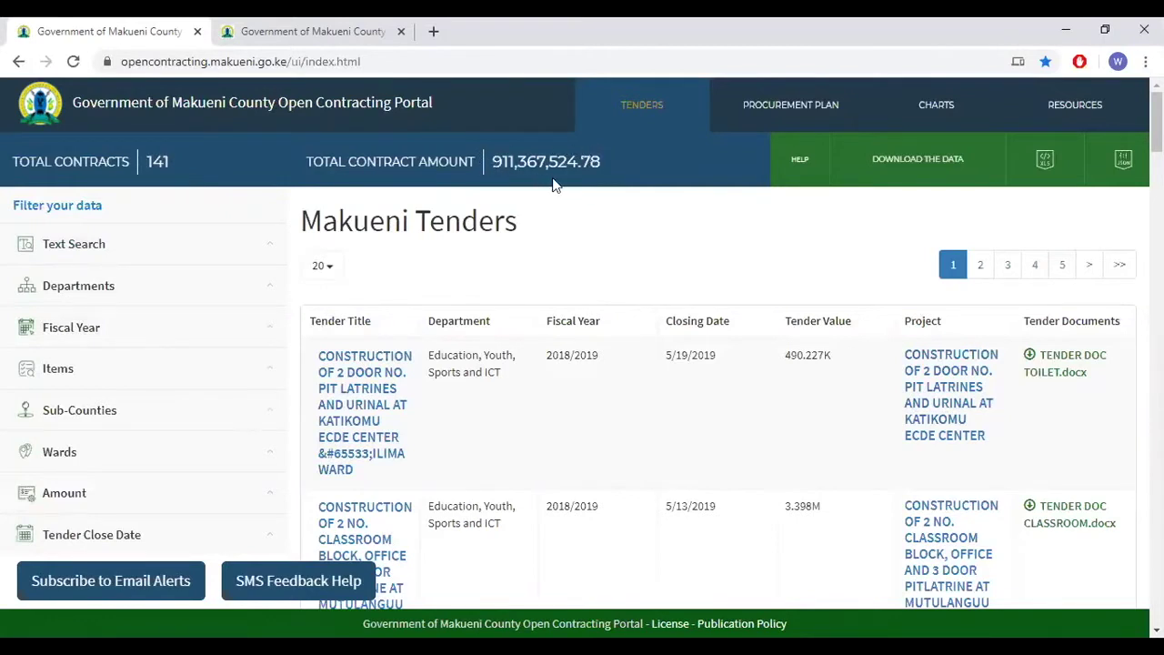
Step: Start the portal's guided help tour, read its tips up to the charts explanation, and exit the tour
click(800, 159)
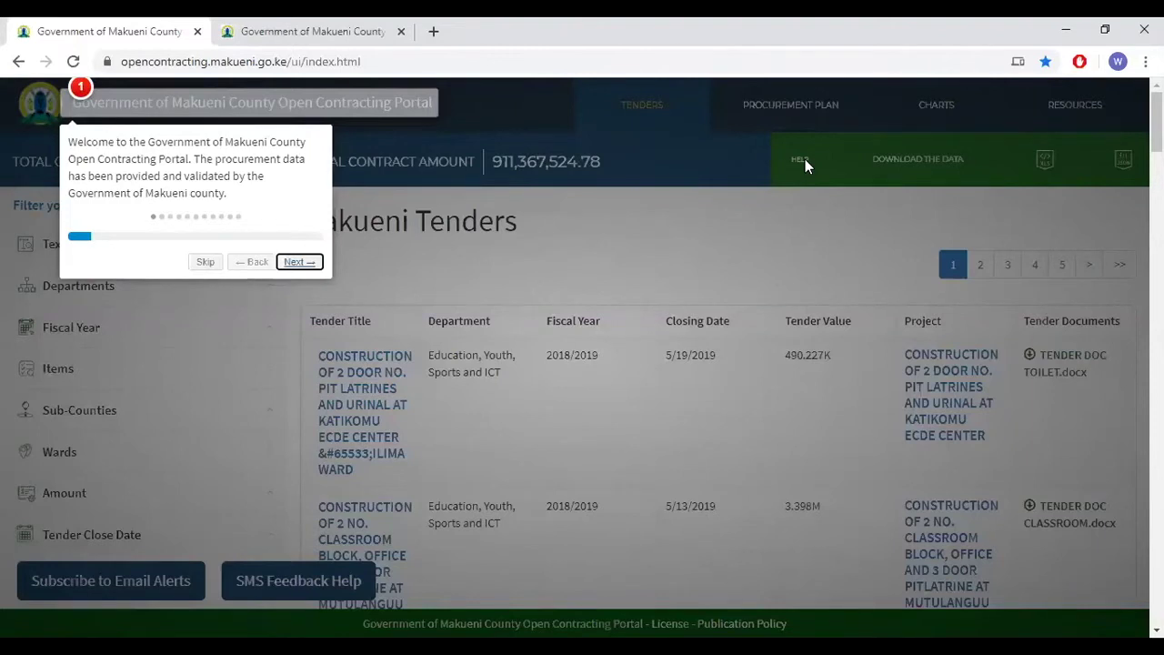
click(299, 262)
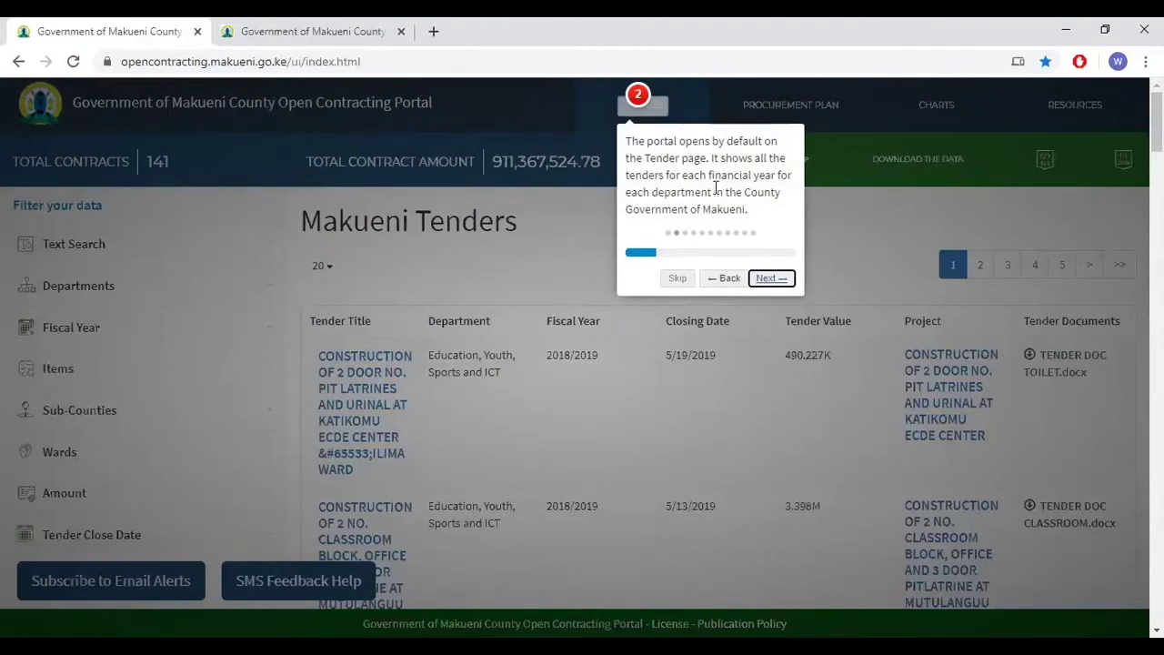
click(767, 277)
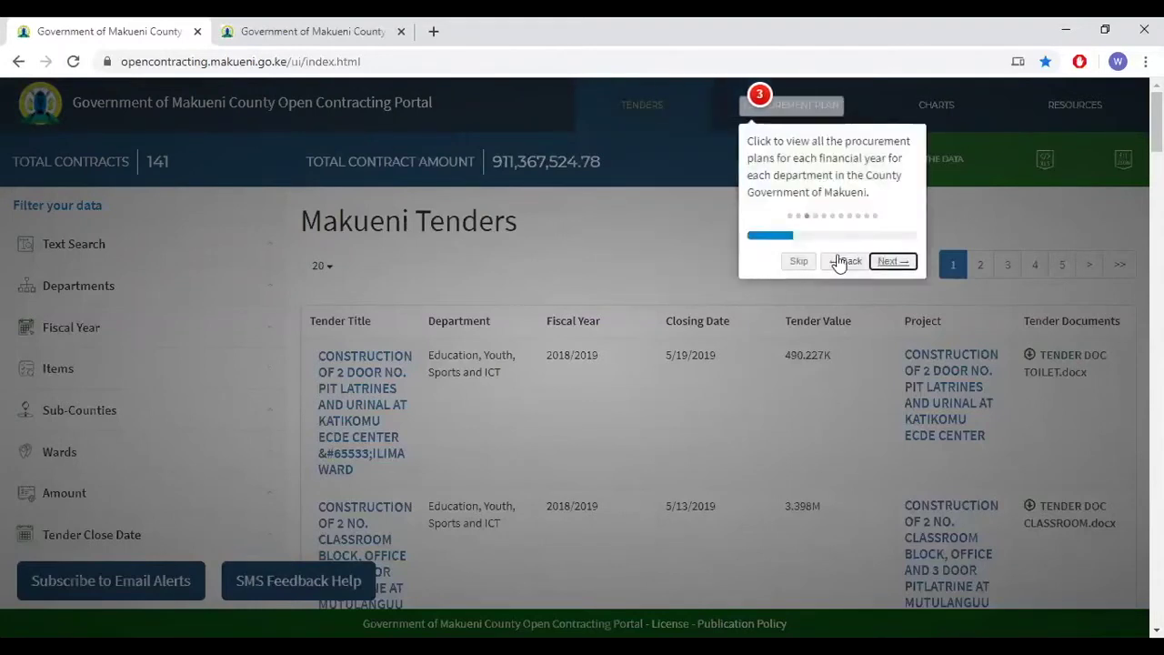
click(891, 263)
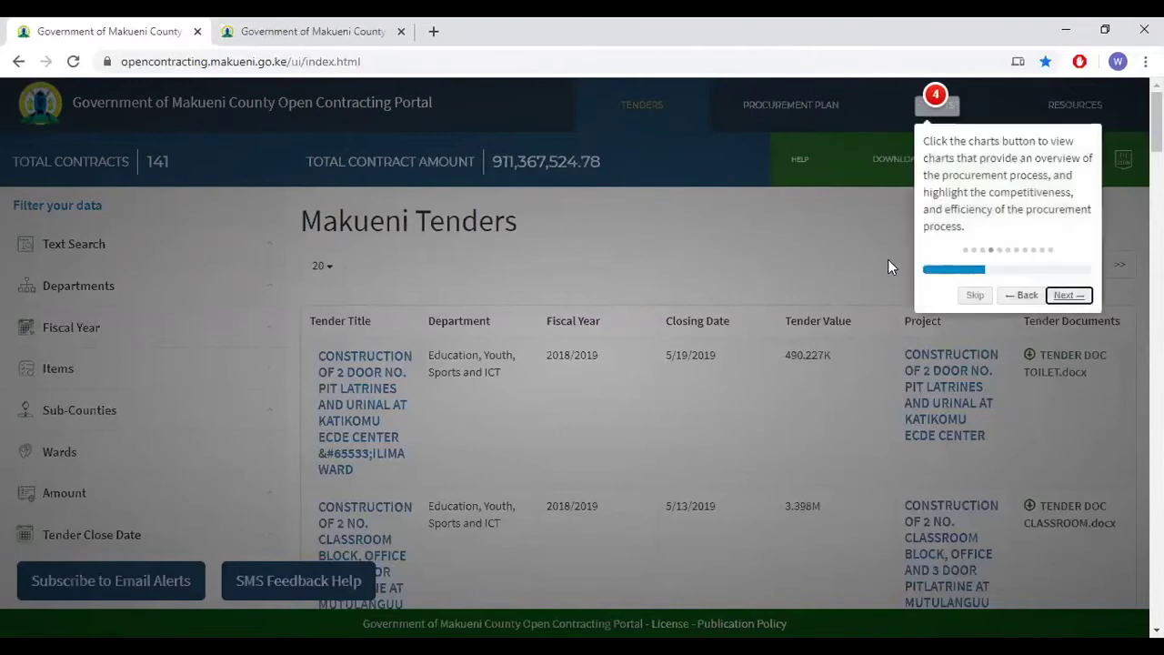
click(1011, 295)
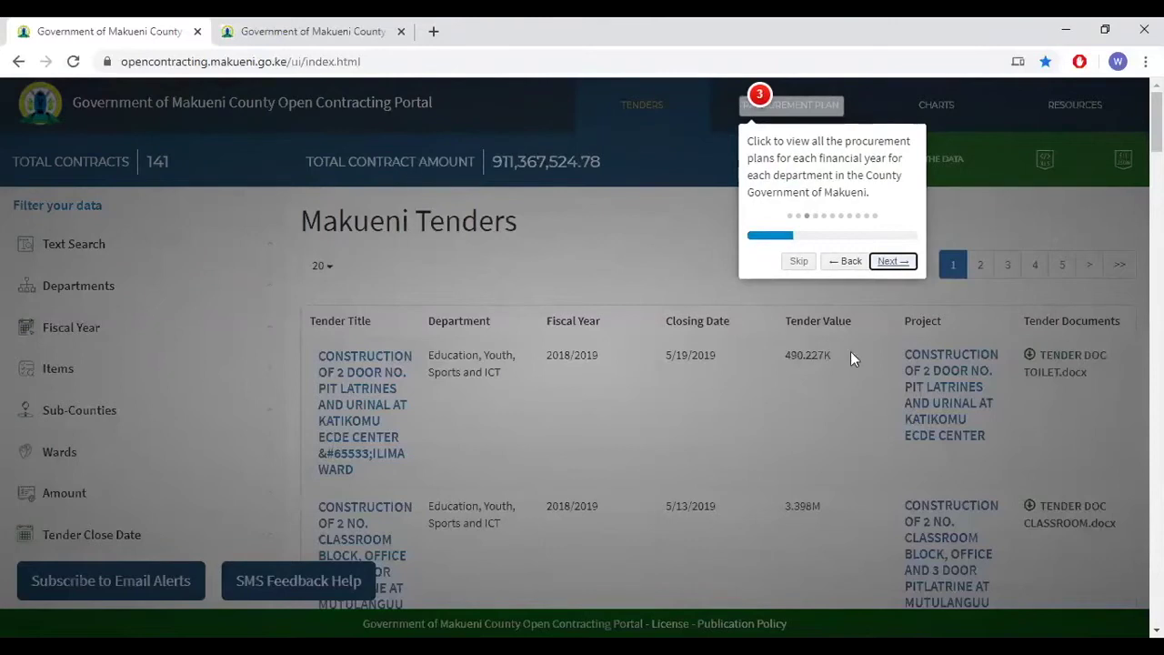
click(797, 262)
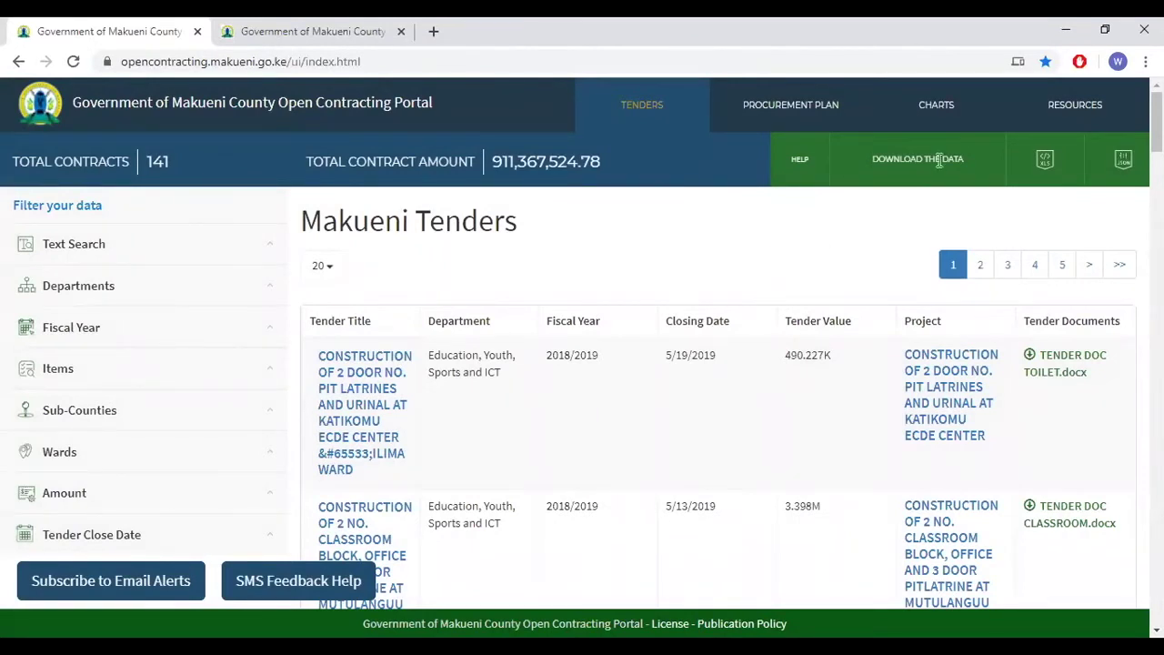
click(1045, 171)
scroll(243, 319, down, 1)
scroll(242, 391, up, 1)
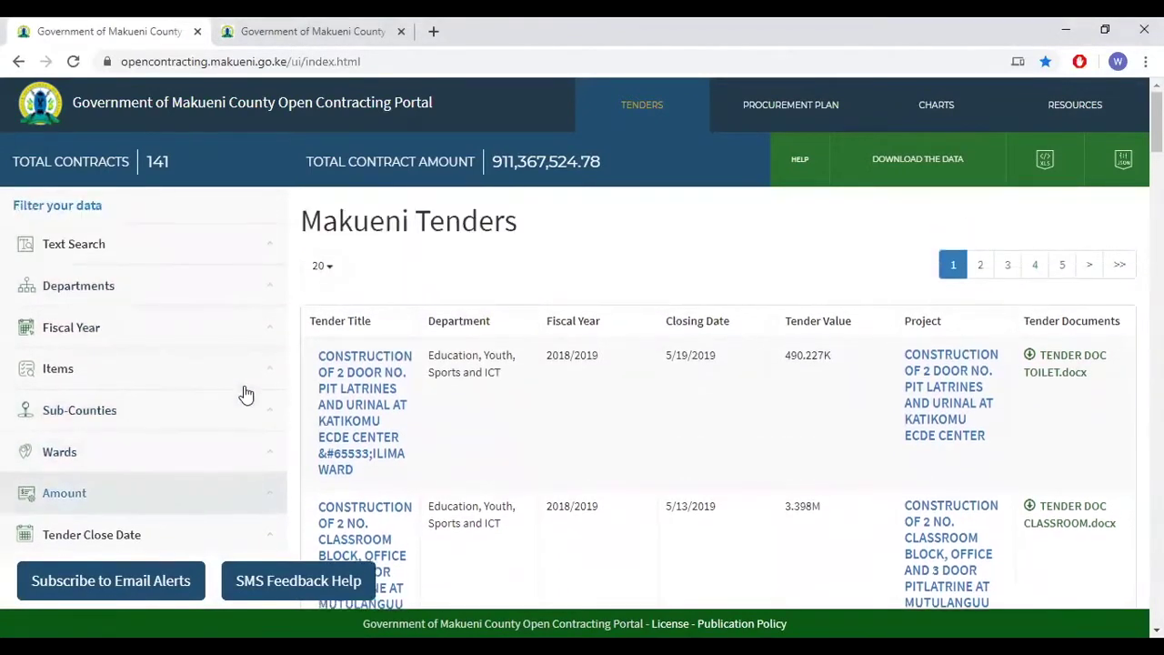
Step: Filter the tenders by the text "classrooms" and look through the matching tenders
click(251, 254)
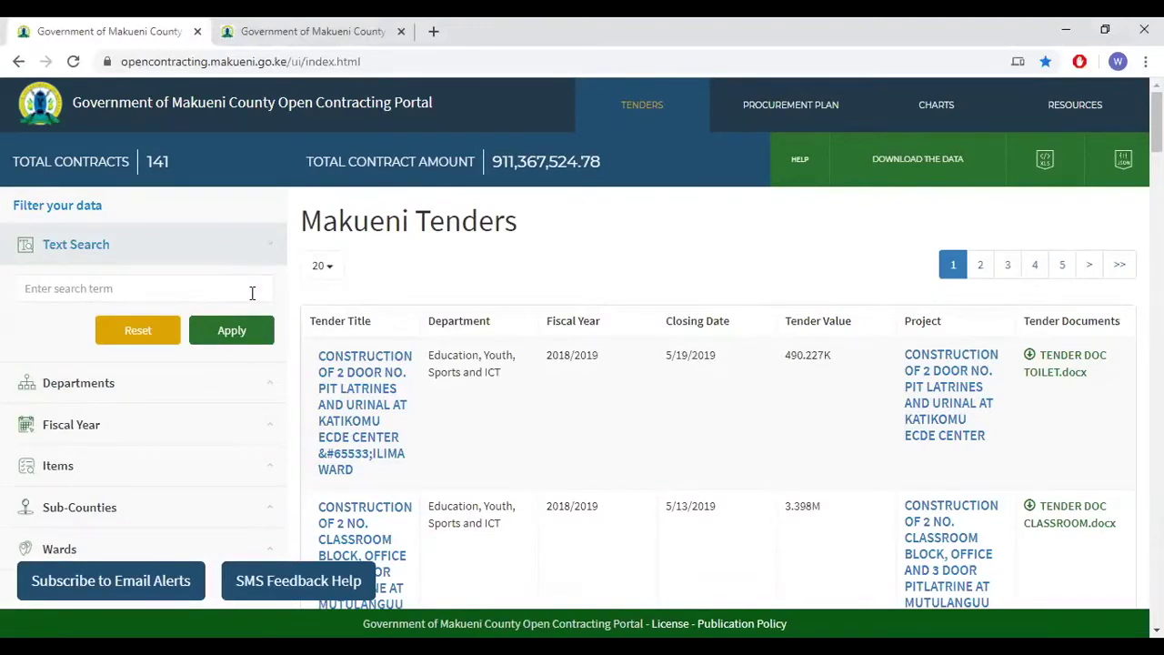
text(classrooms)
click(246, 338)
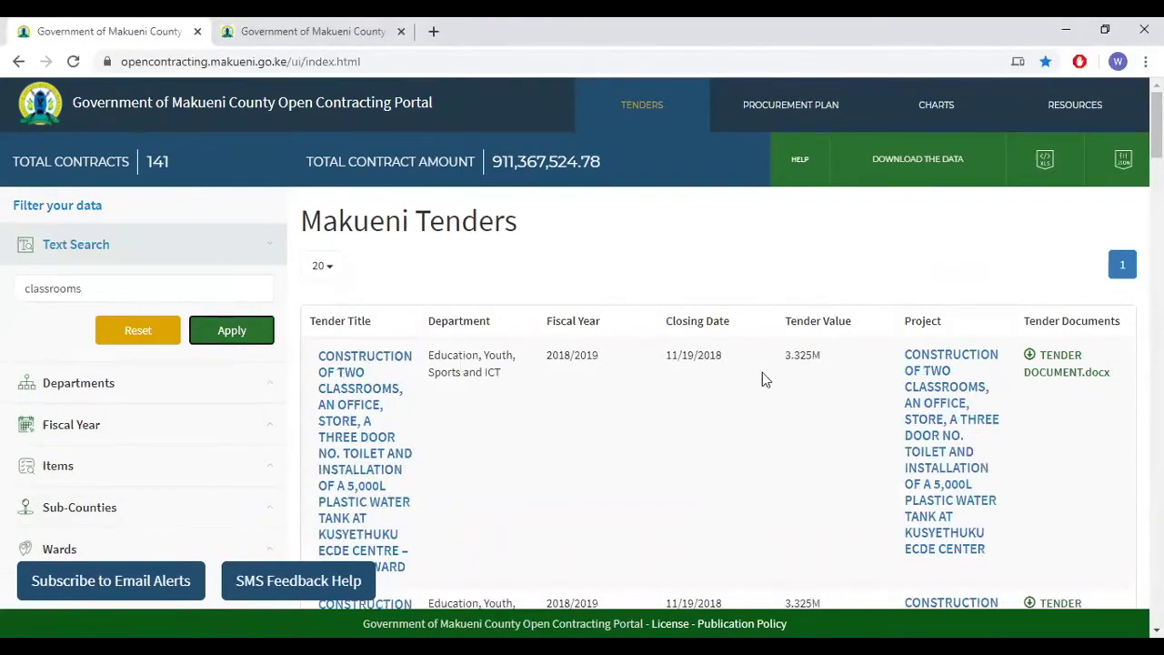
scroll(725, 521, down, 3)
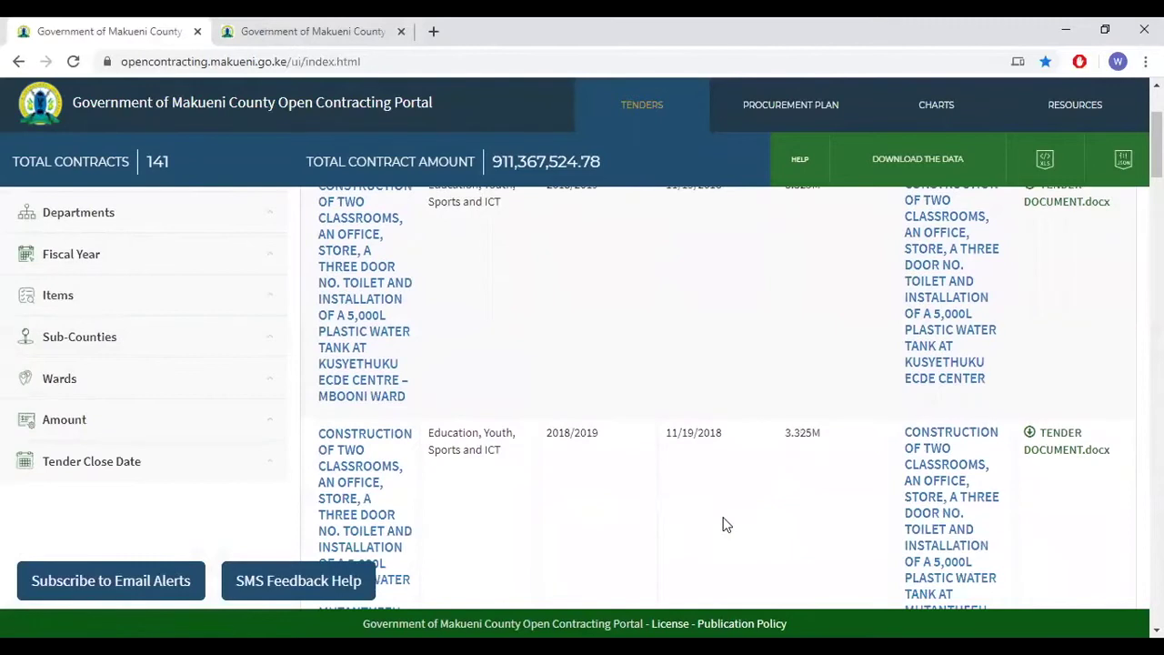
scroll(725, 525, down, 3)
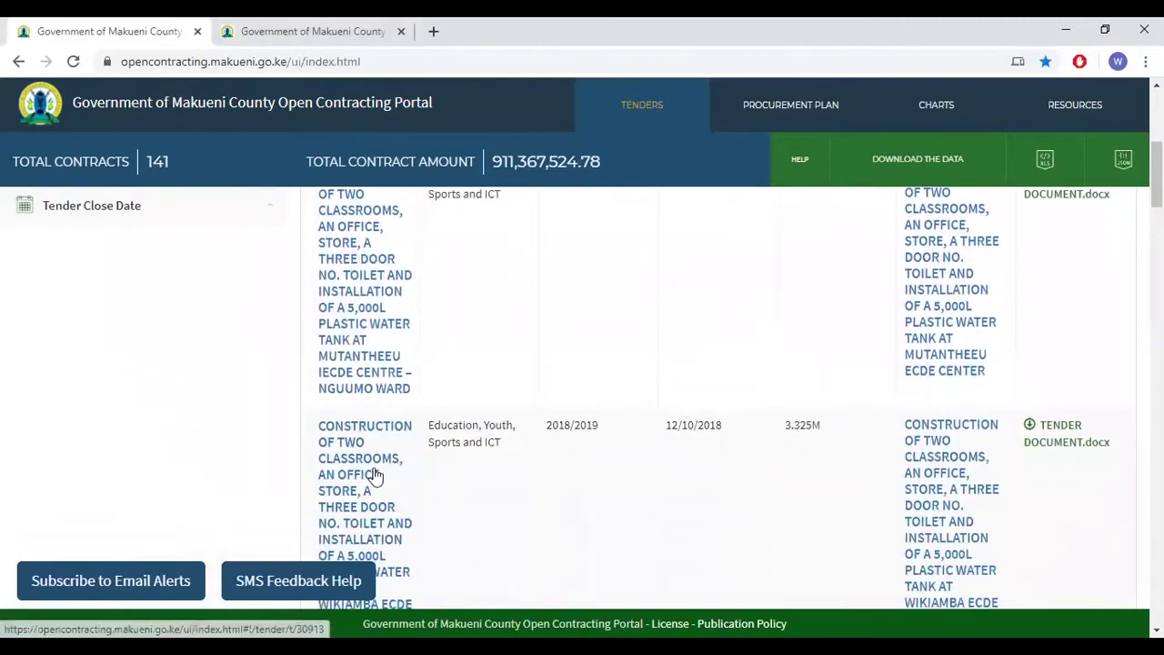
scroll(395, 469, down, 3)
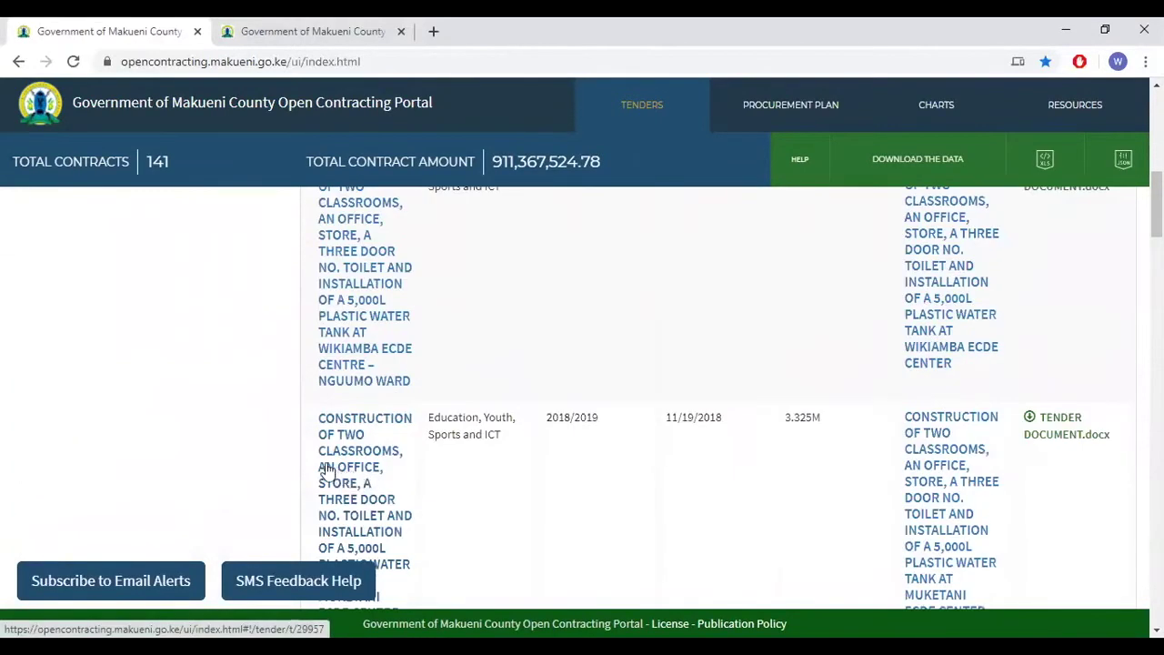
scroll(382, 468, down, 3)
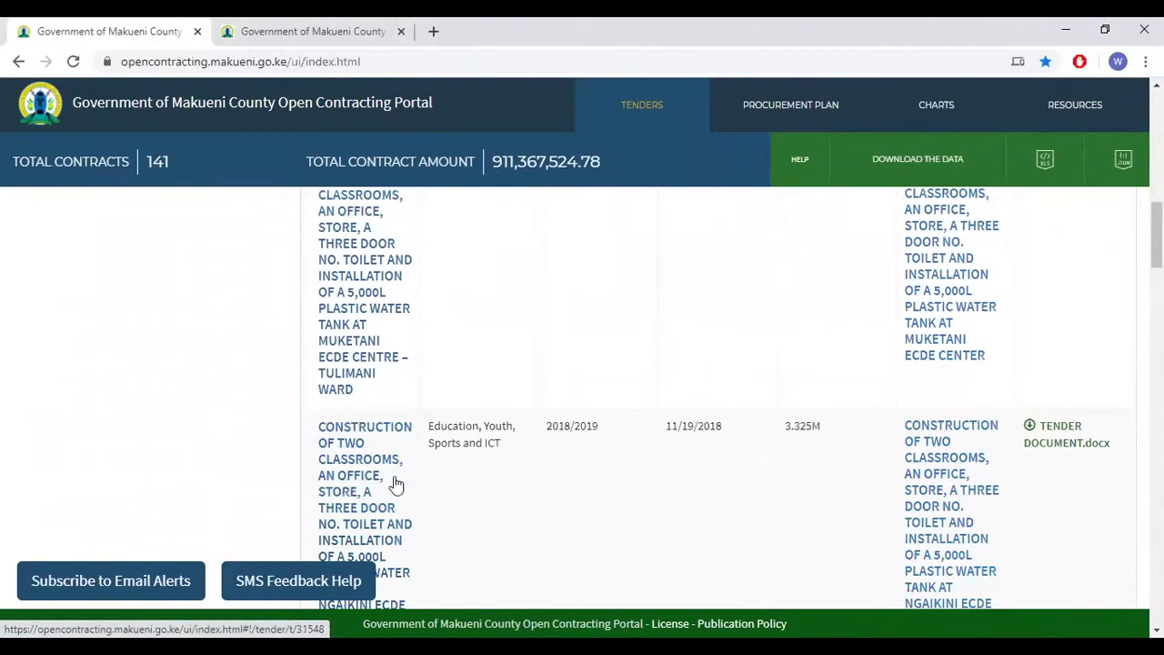
scroll(455, 475, up, 8)
scroll(480, 473, up, 3)
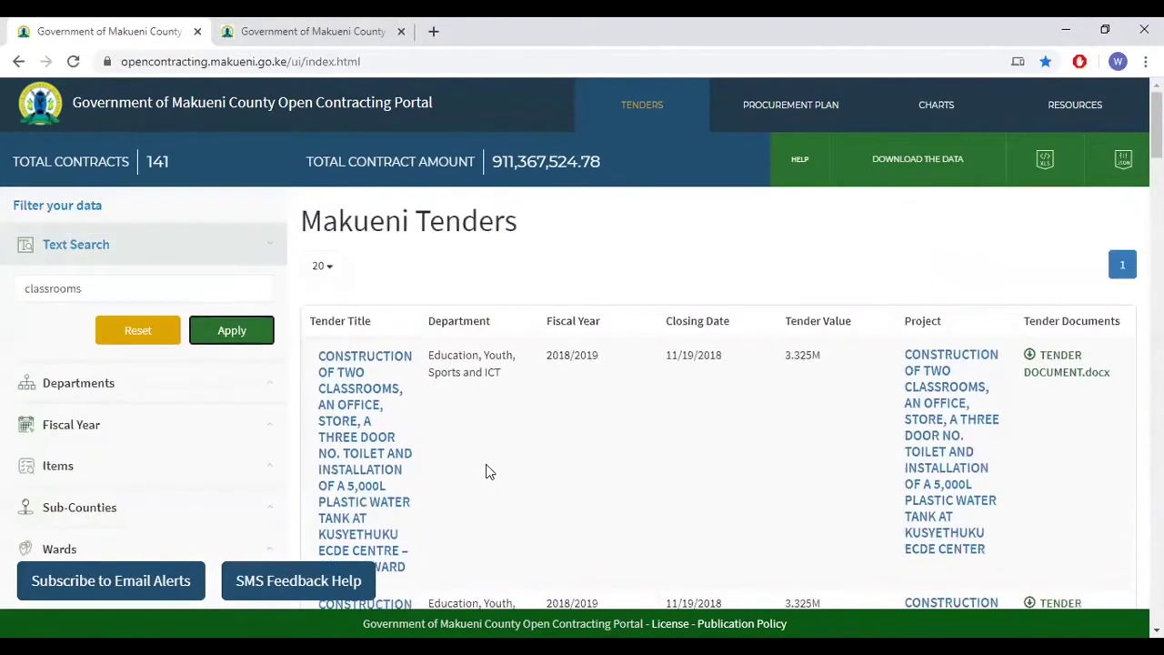
Step: Reset the text search filter on the tenders list
click(134, 336)
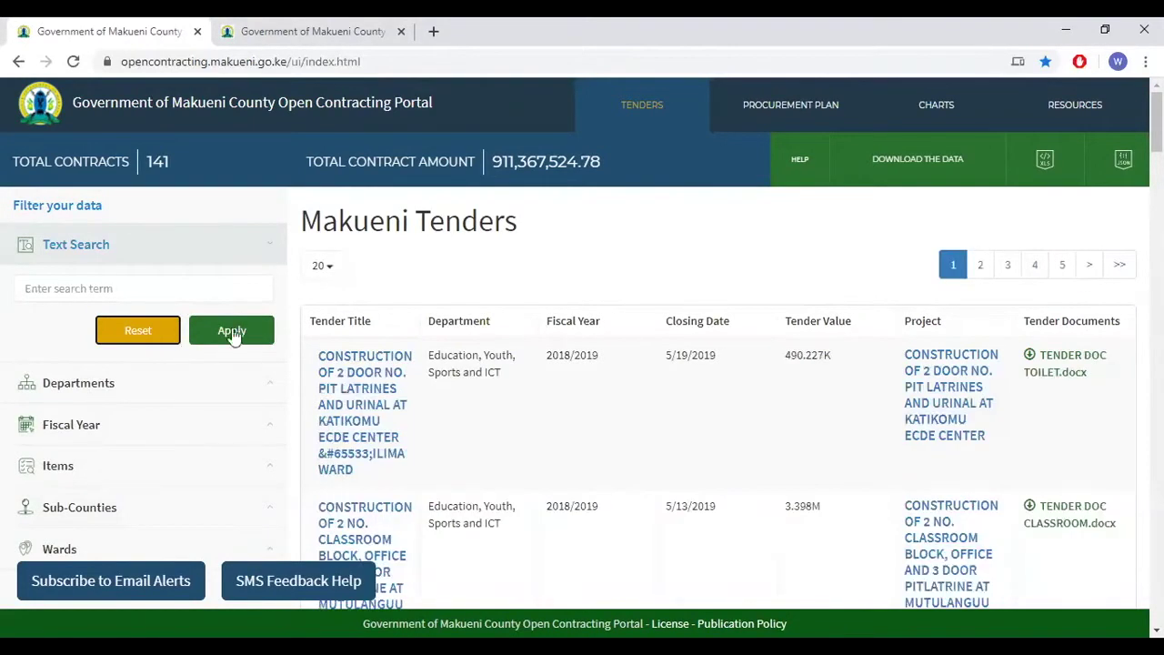
scroll(888, 271, down, 1)
scroll(889, 273, up, 1)
Step: Filter the tenders by the department Gender, Children, Culture and Social Services, and reset the department filter
click(159, 391)
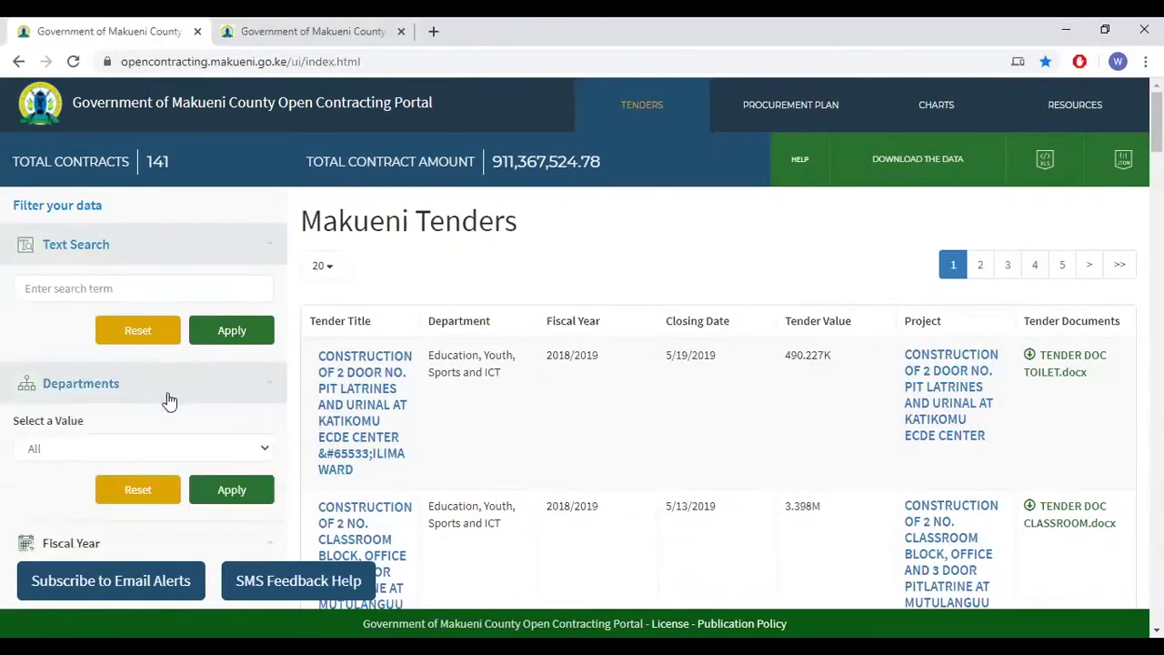
click(268, 452)
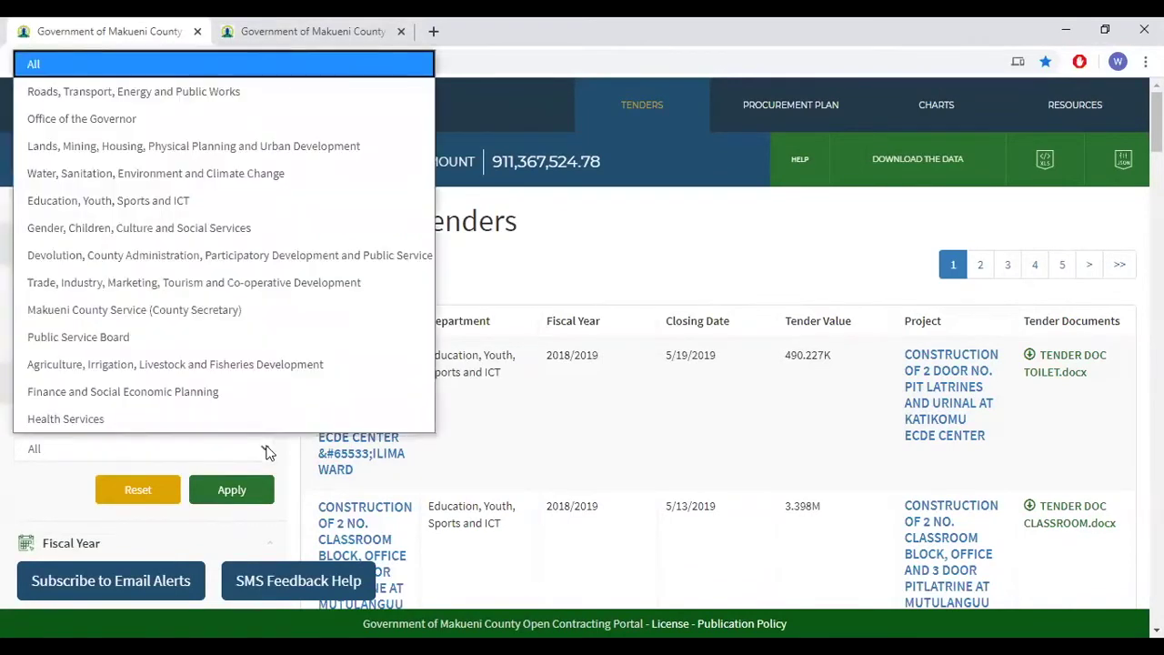
click(175, 228)
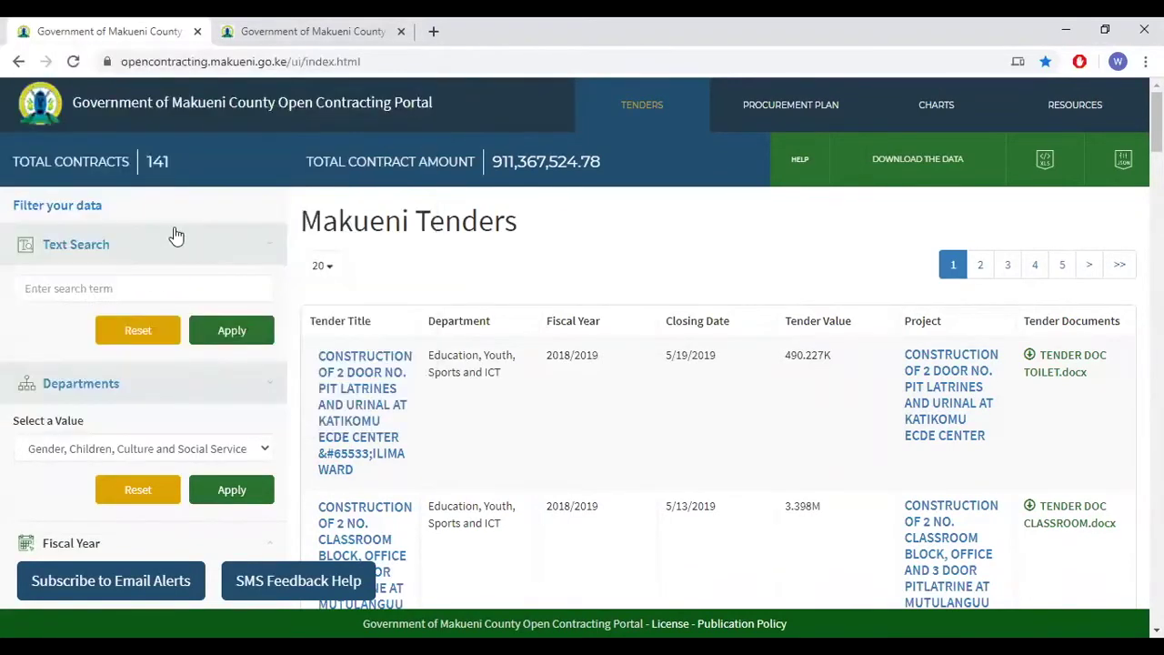
click(232, 490)
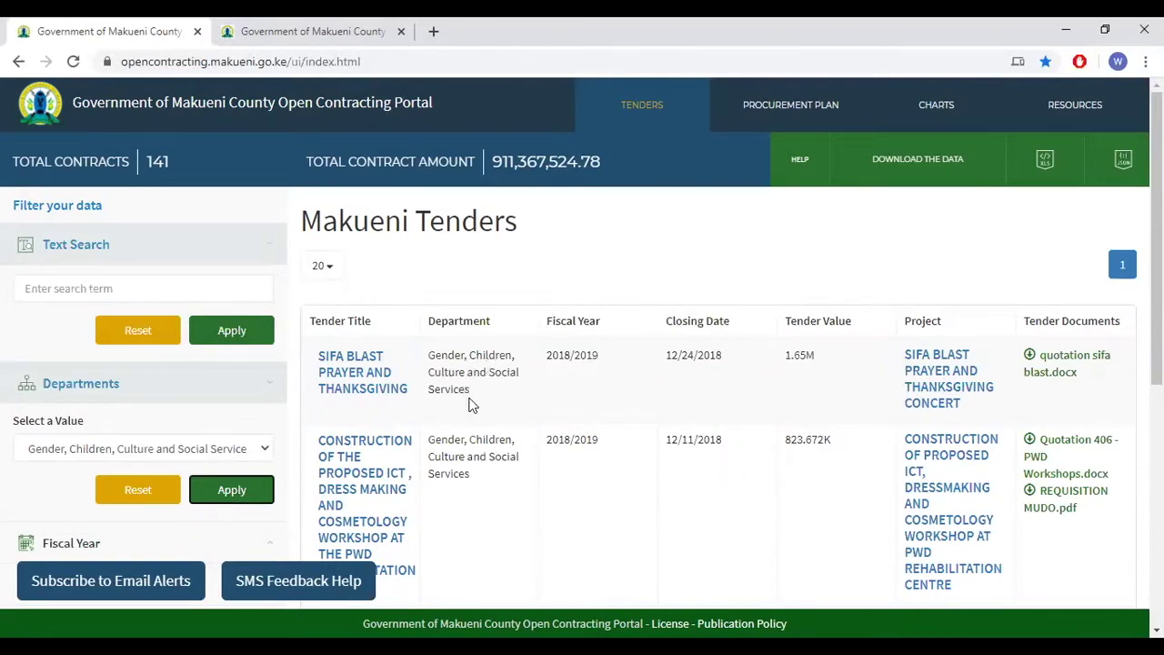
click(138, 490)
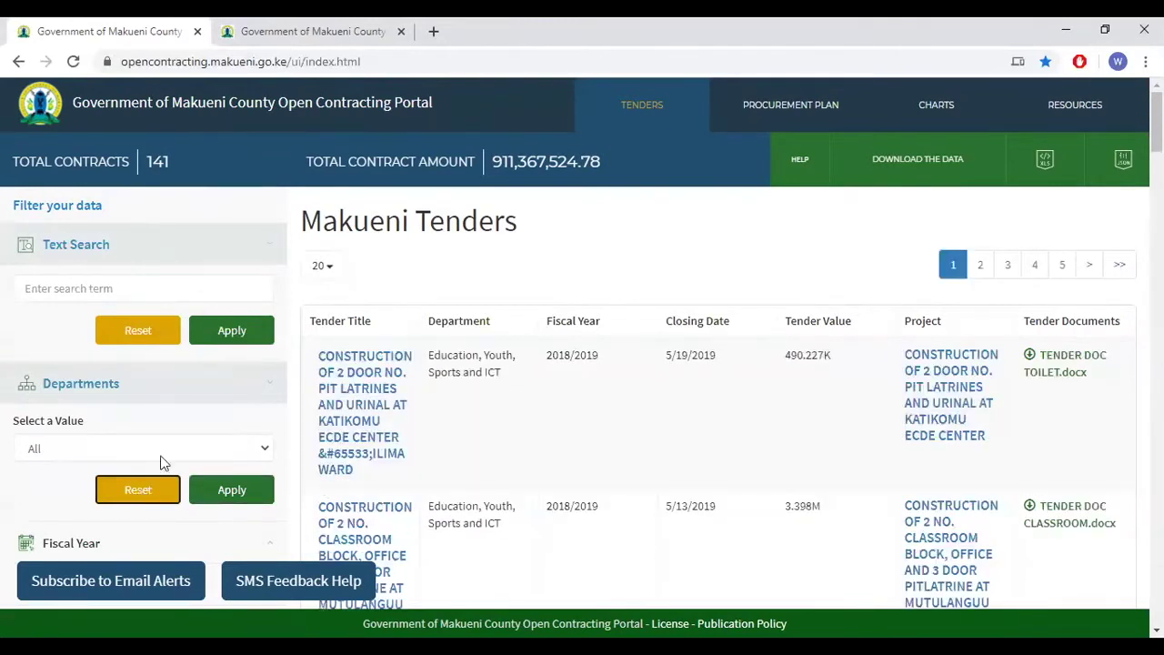
Step: Expand the Fiscal Year filter and view the available years, leaving the selection at All
scroll(161, 460, down, 2)
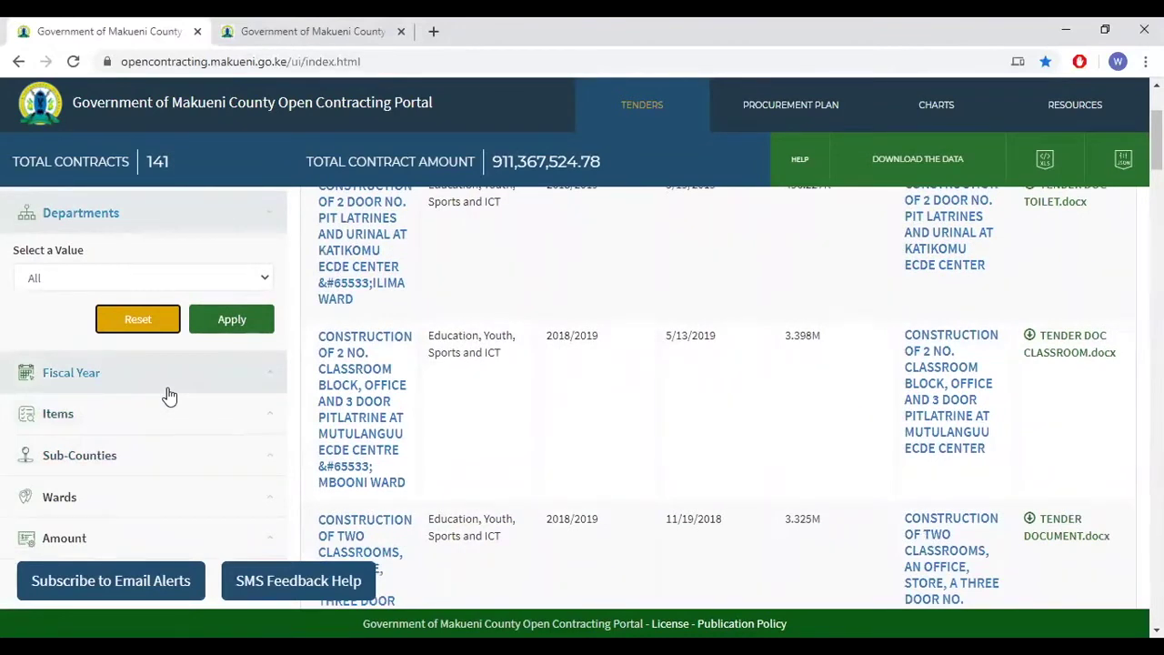
click(167, 391)
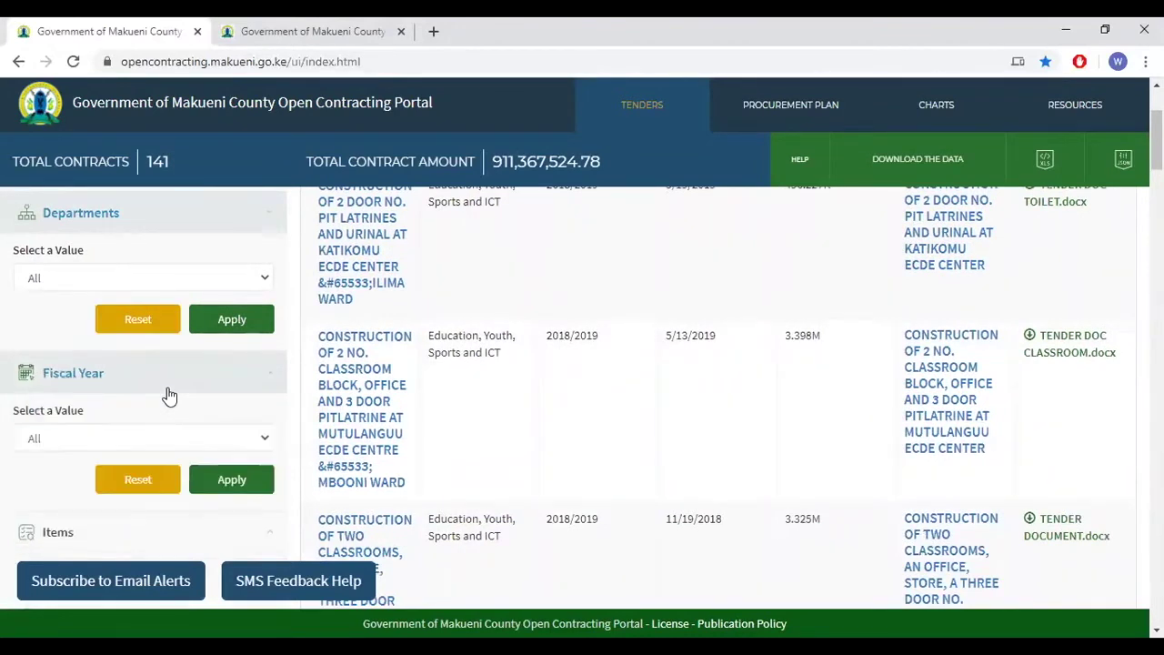
click(266, 441)
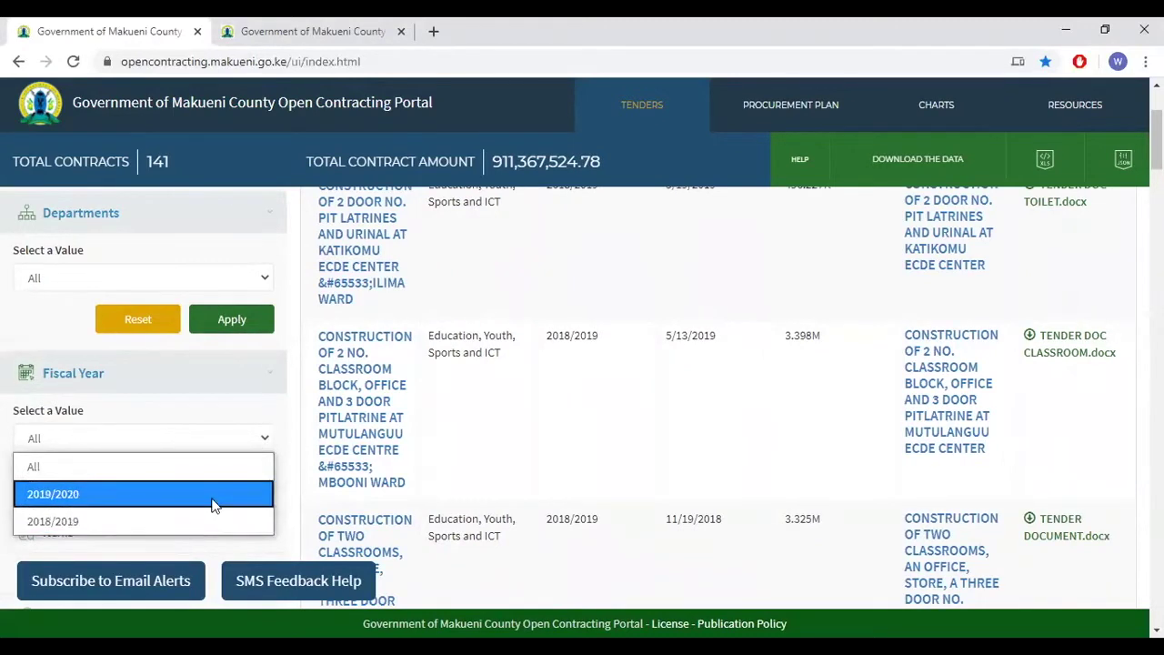
click(215, 410)
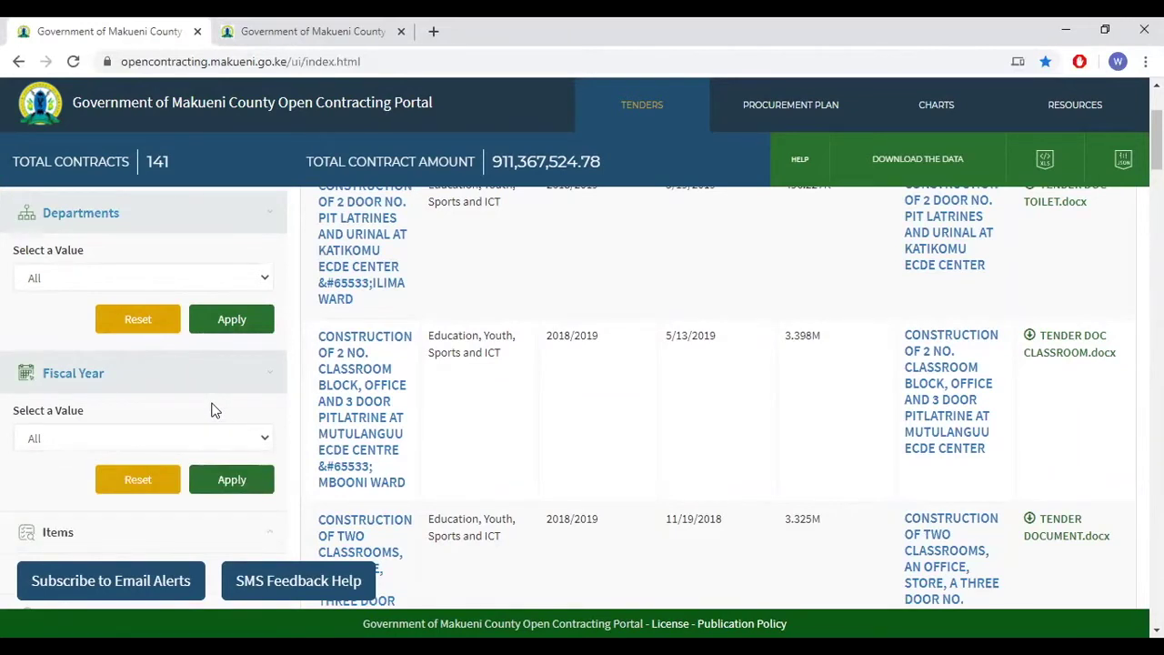
Step: Choose Drugs or Medicine in the Items filter and reset that filter without applying it
scroll(212, 410, down, 3)
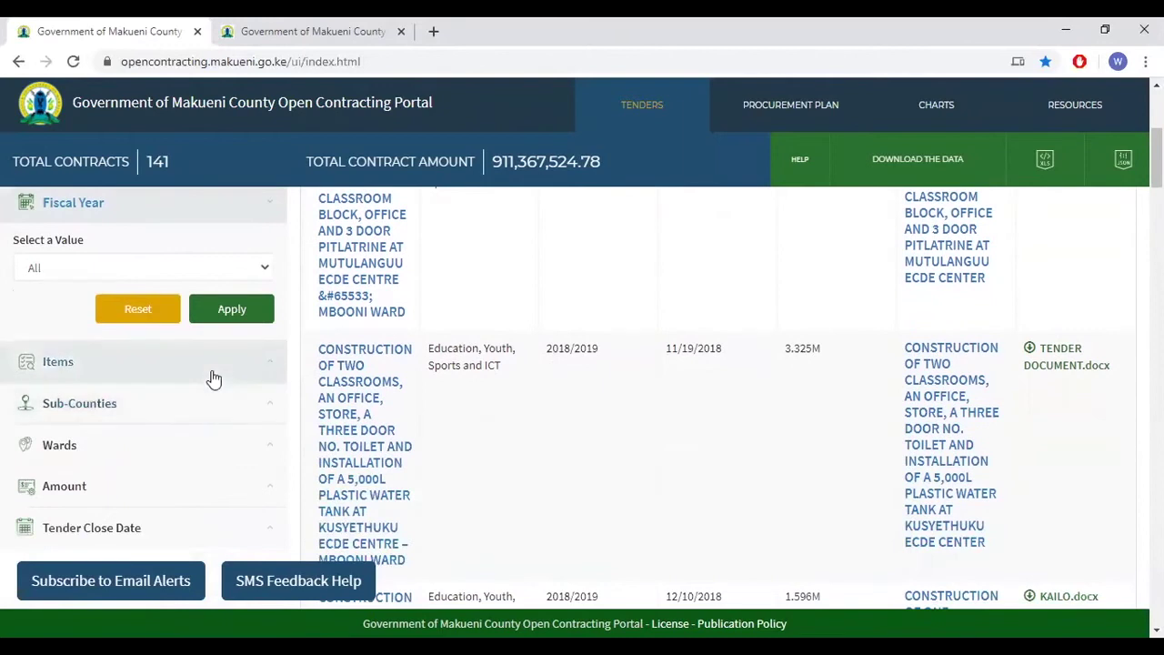
click(214, 380)
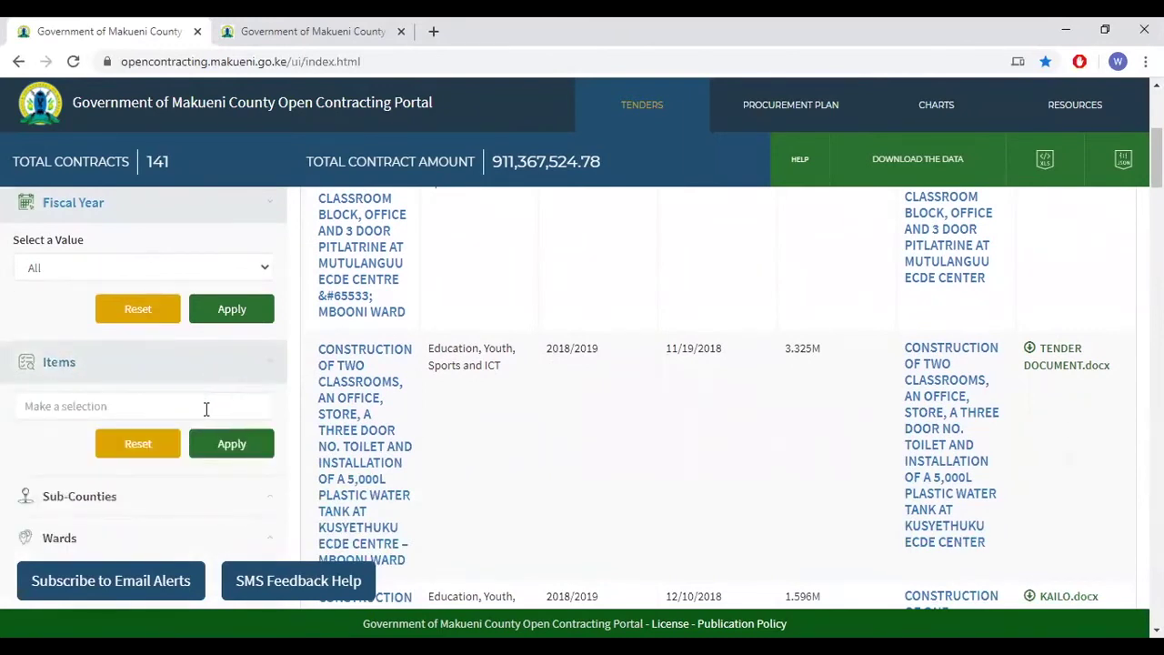
click(208, 408)
drag(264, 447, 268, 530)
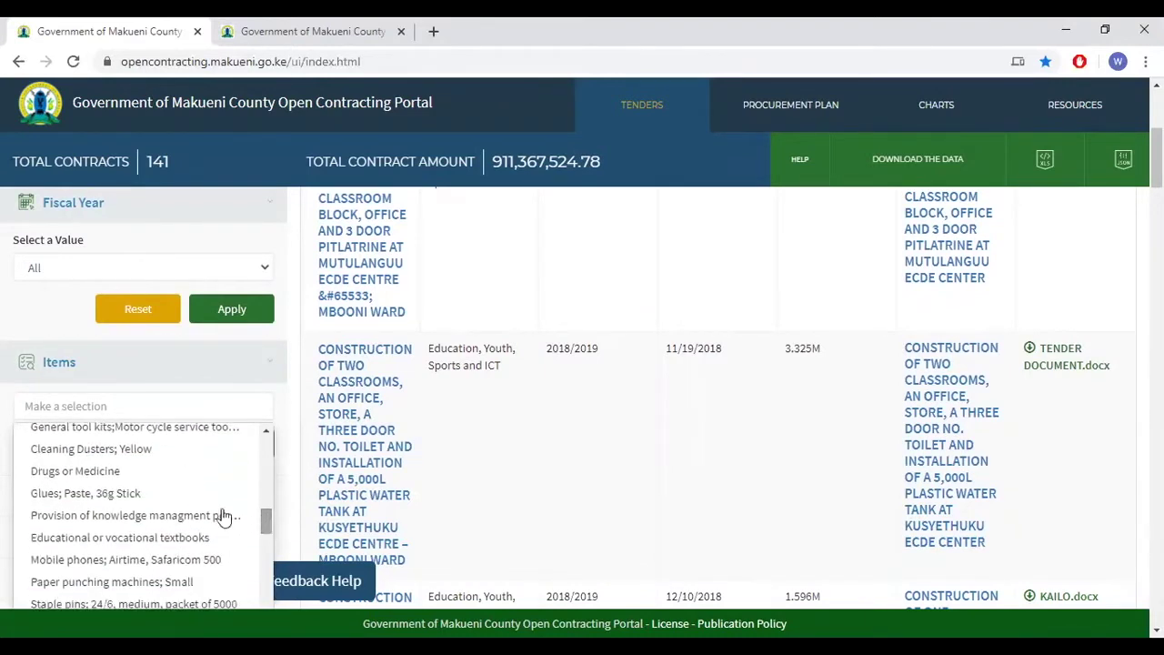
click(125, 471)
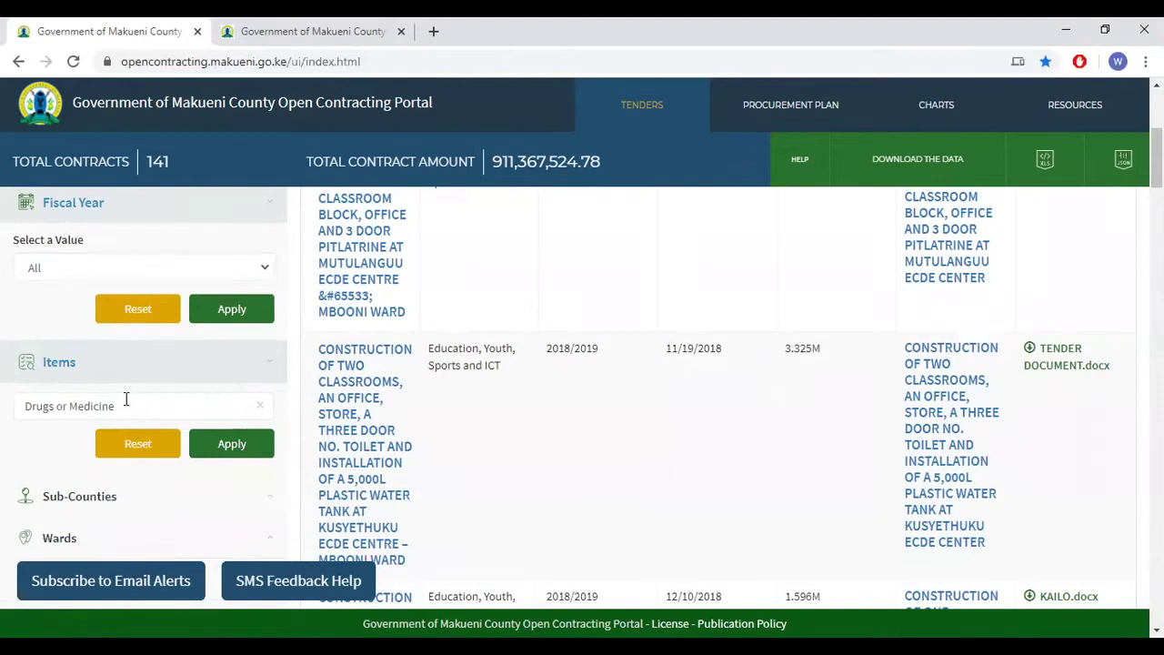
click(145, 448)
Step: Filter the tenders by the sub-county Kibwezi East, look through the list, and reset the Sub-Counties filter
scroll(148, 442, down, 2)
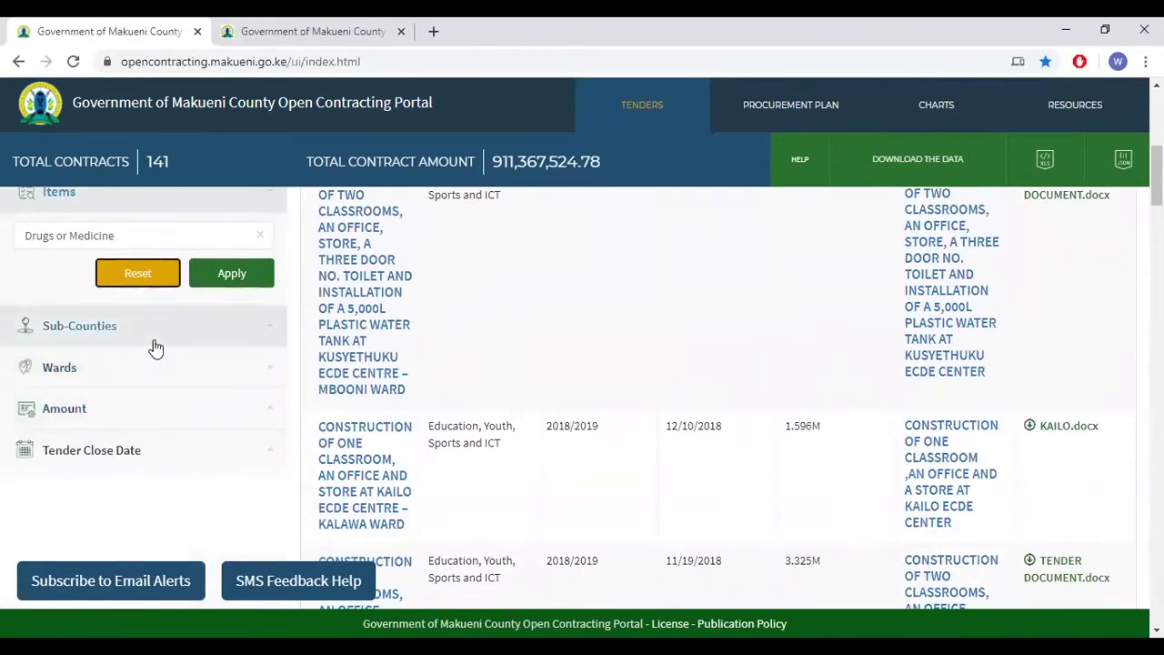
click(155, 346)
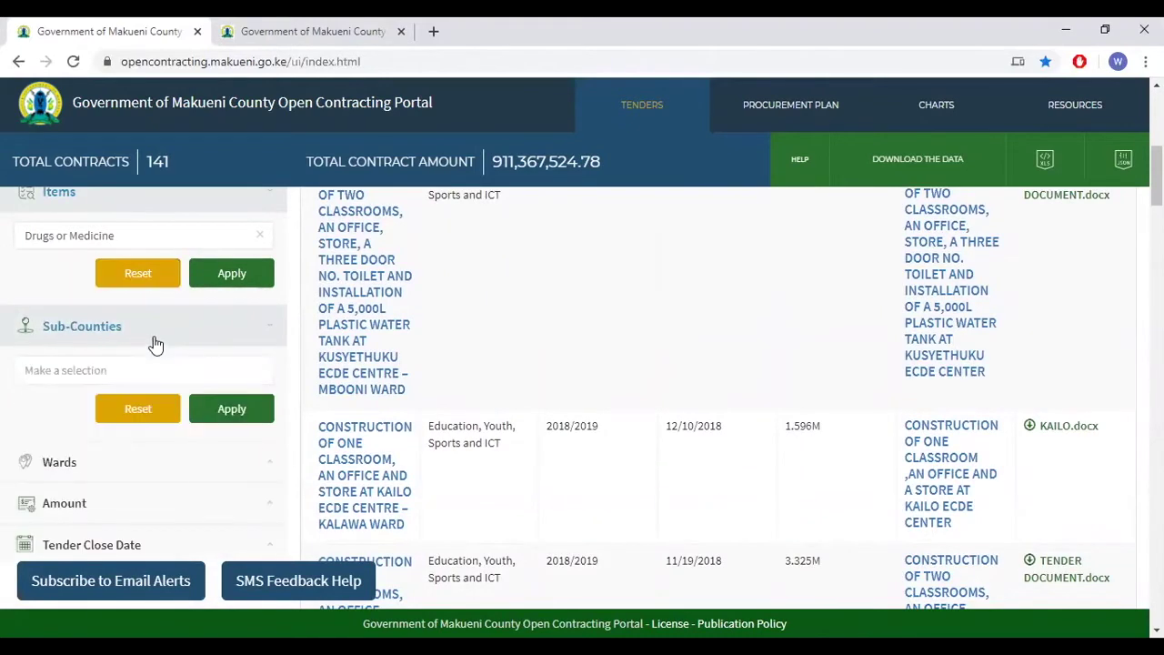
click(191, 372)
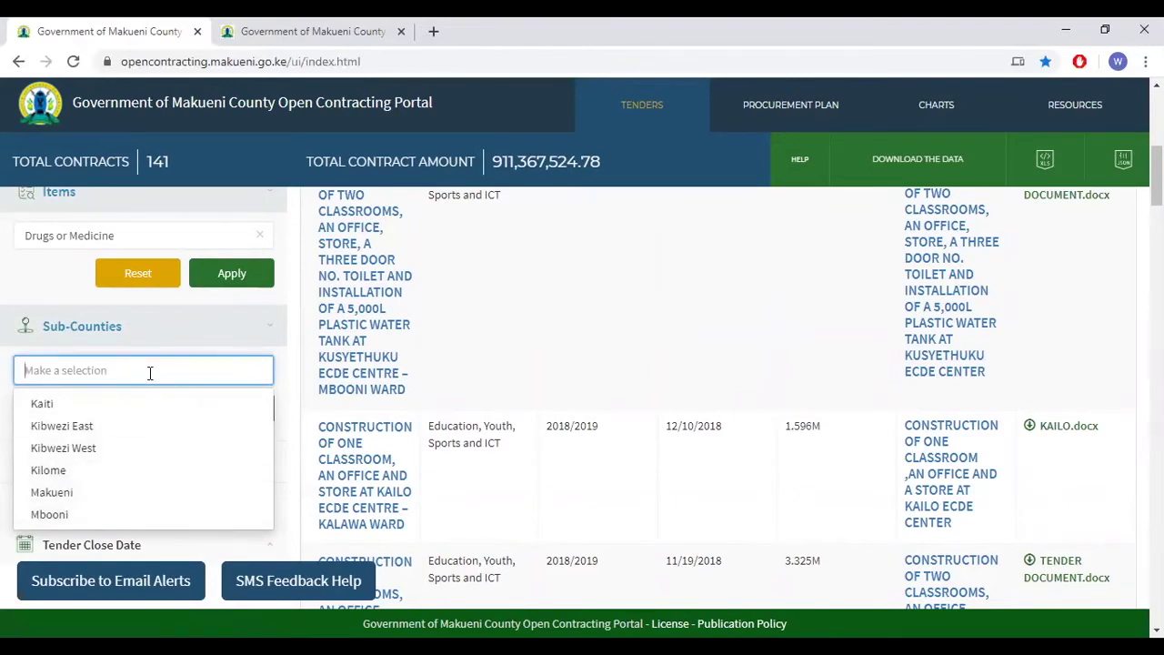
click(155, 426)
click(231, 411)
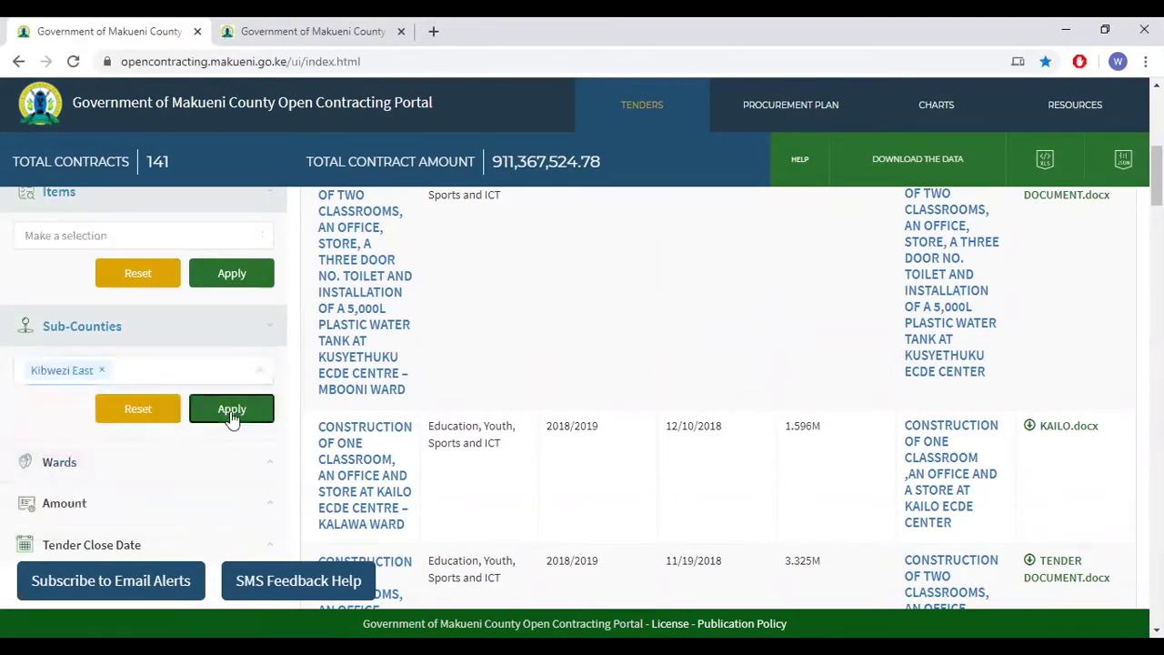
scroll(631, 410, up, 8)
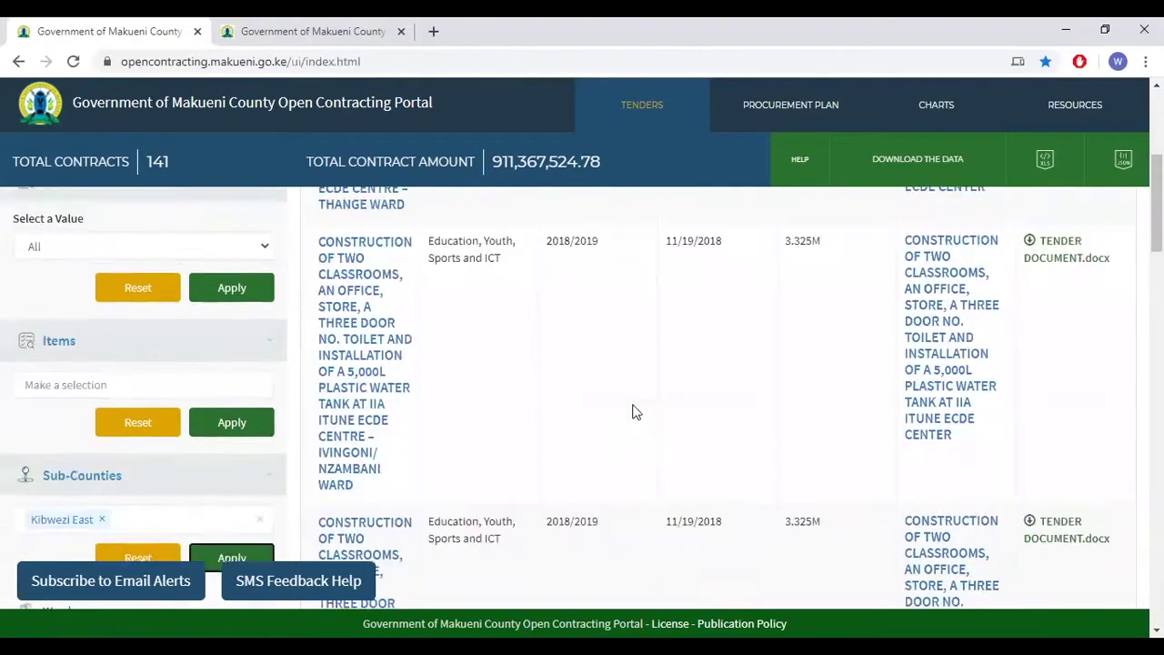
scroll(638, 413, down, 1)
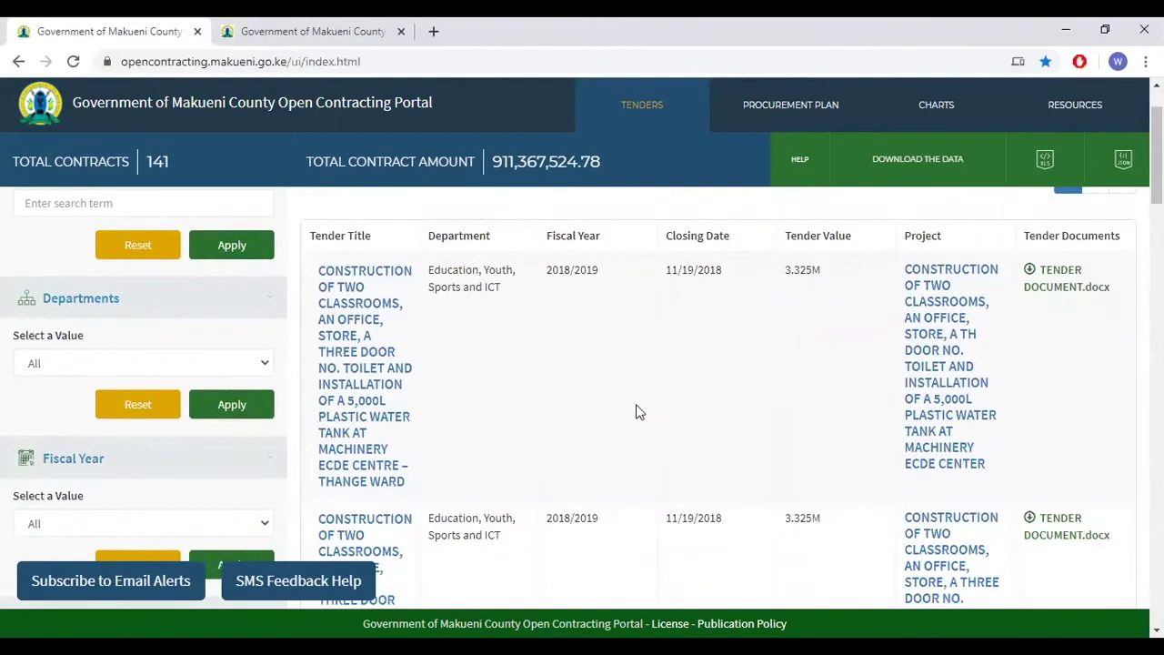
scroll(637, 412, down, 3)
scroll(637, 411, down, 1)
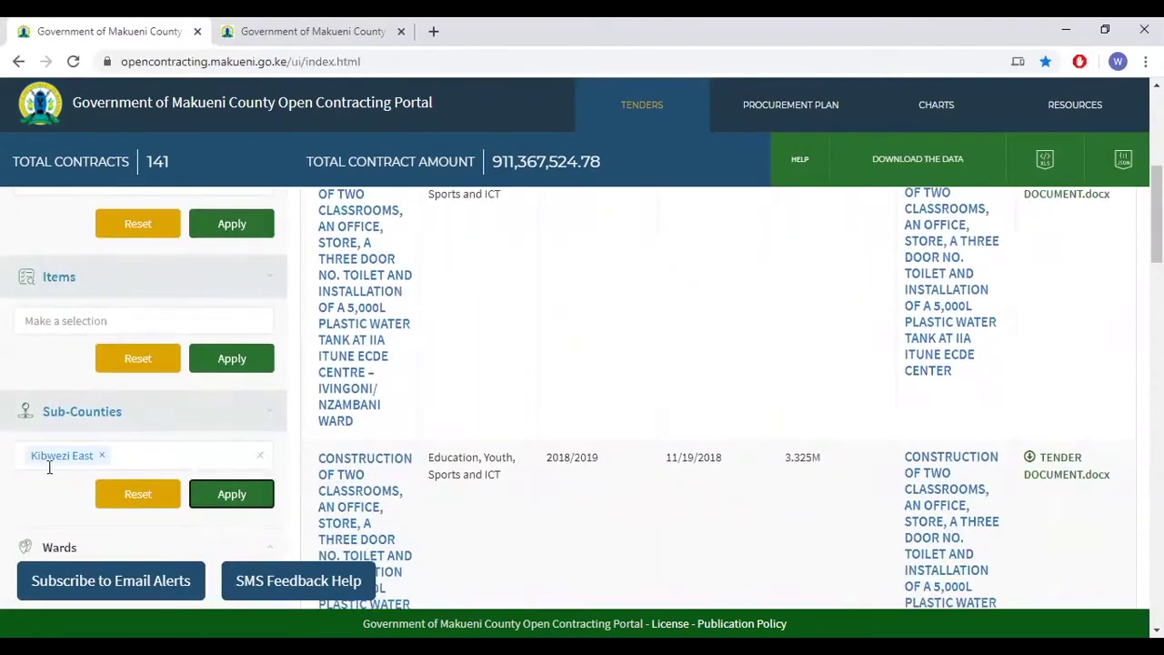
click(132, 505)
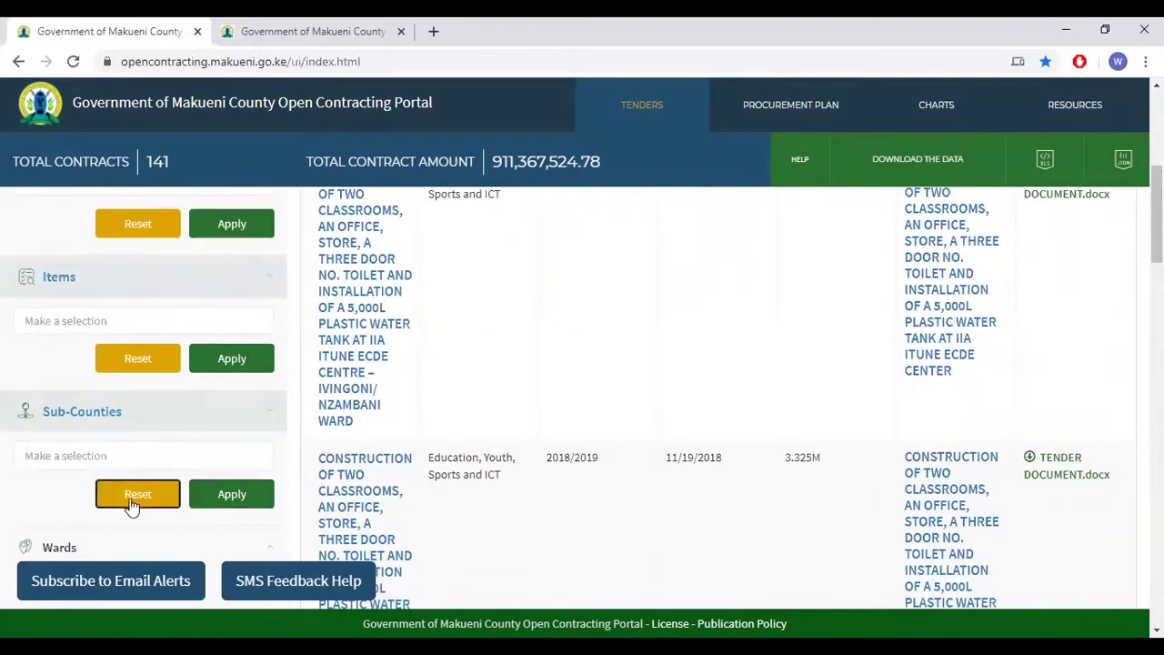
Step: Expand the Wards filter, view the available wards, and collapse it without choosing one
scroll(209, 427, down, 2)
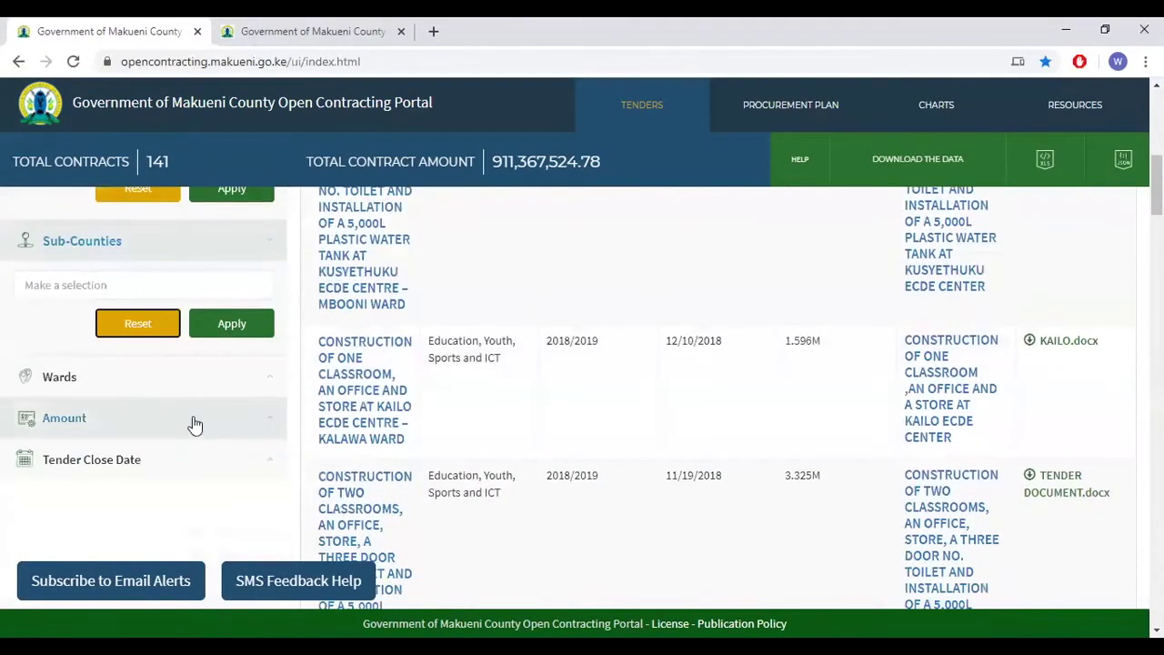
click(224, 391)
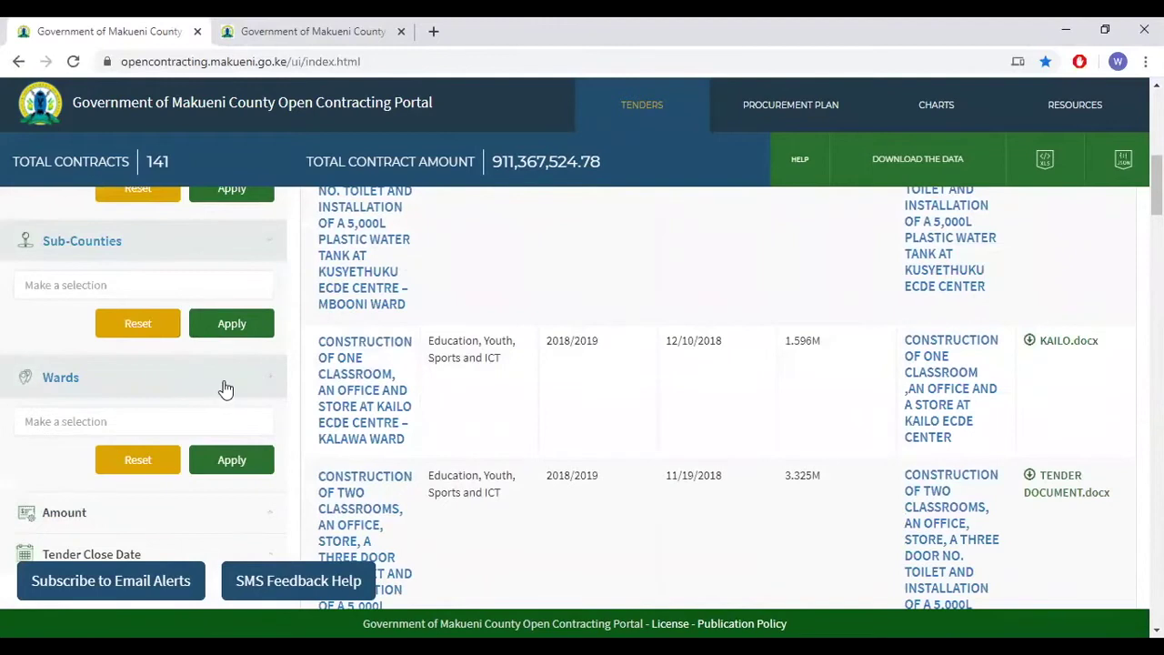
click(234, 424)
scroll(237, 410, down, 2)
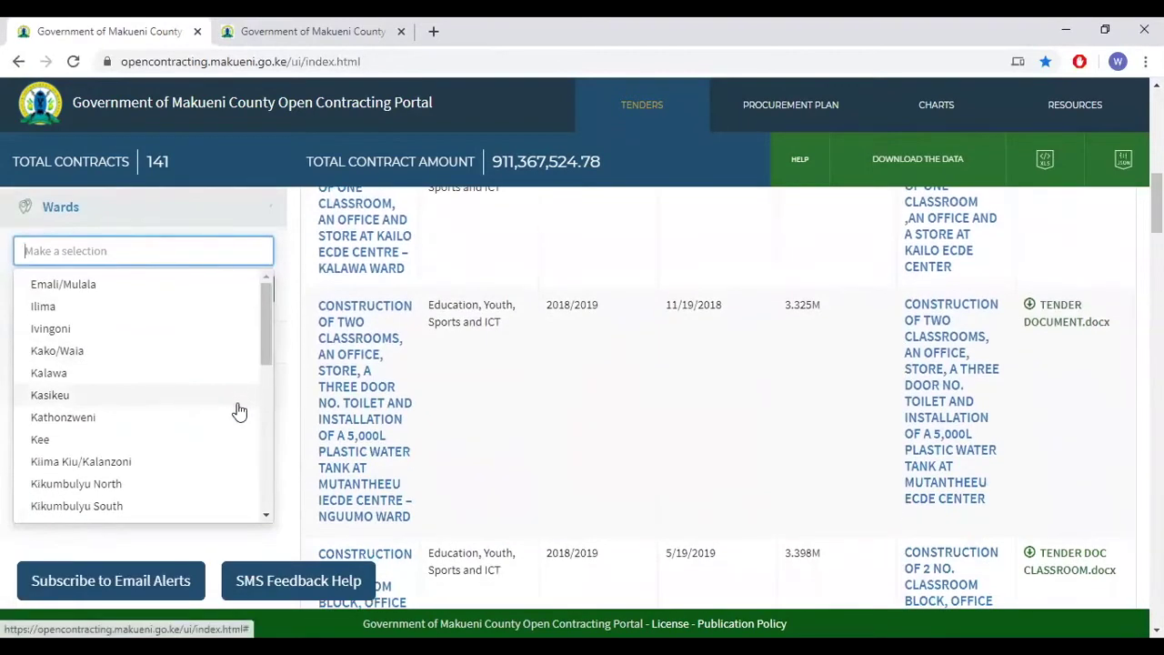
click(225, 211)
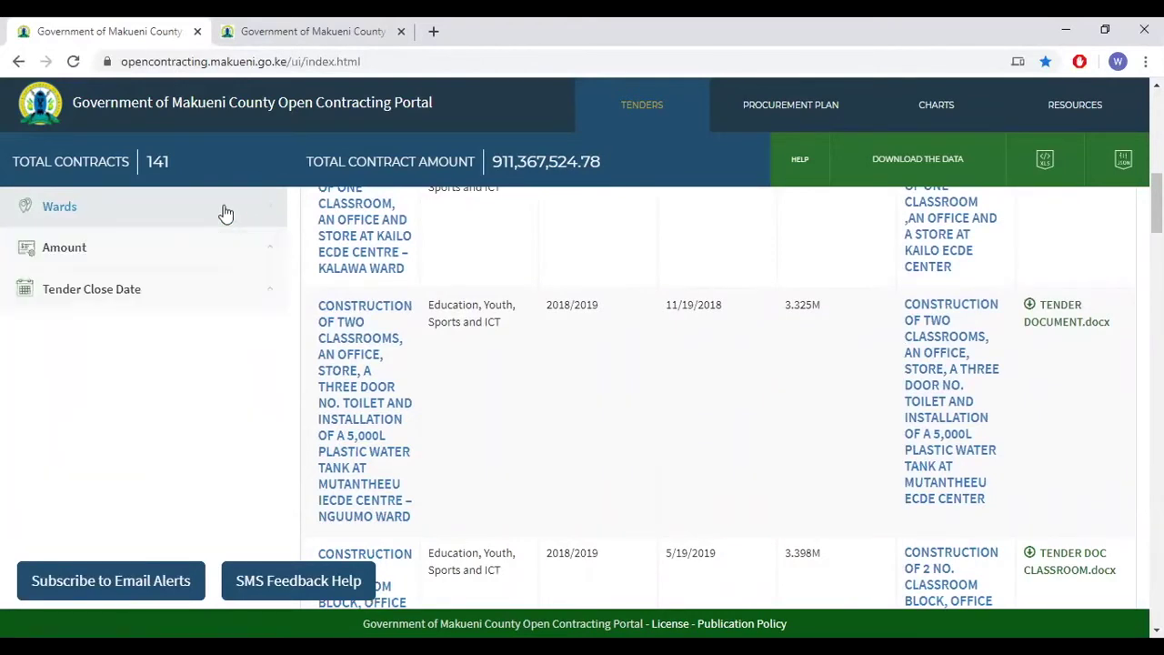
Step: Filter the tenders by a maximum amount of 10,000,000 and look through the tender values in the list
click(222, 264)
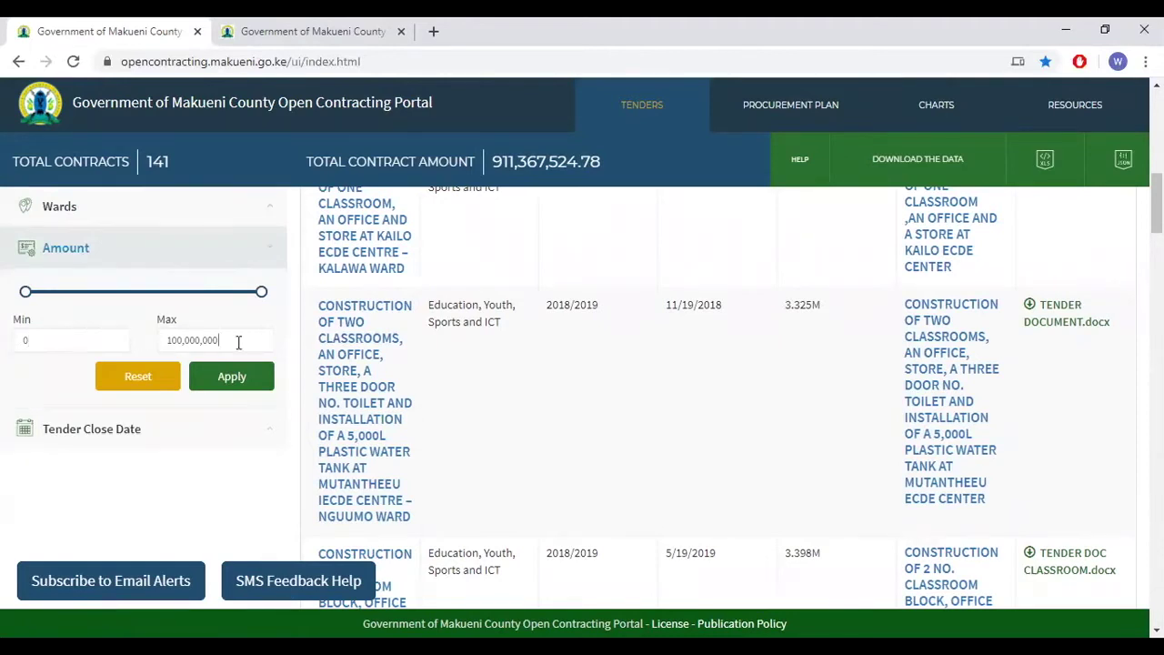
key(BackSpace)
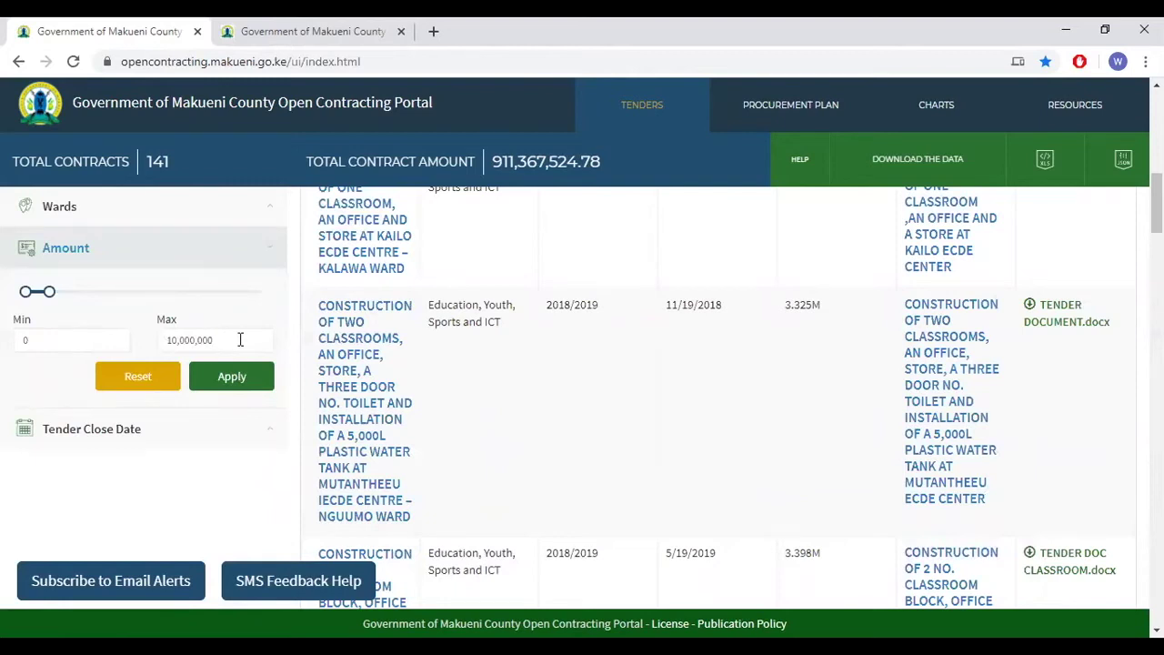
click(247, 376)
scroll(821, 400, up, 5)
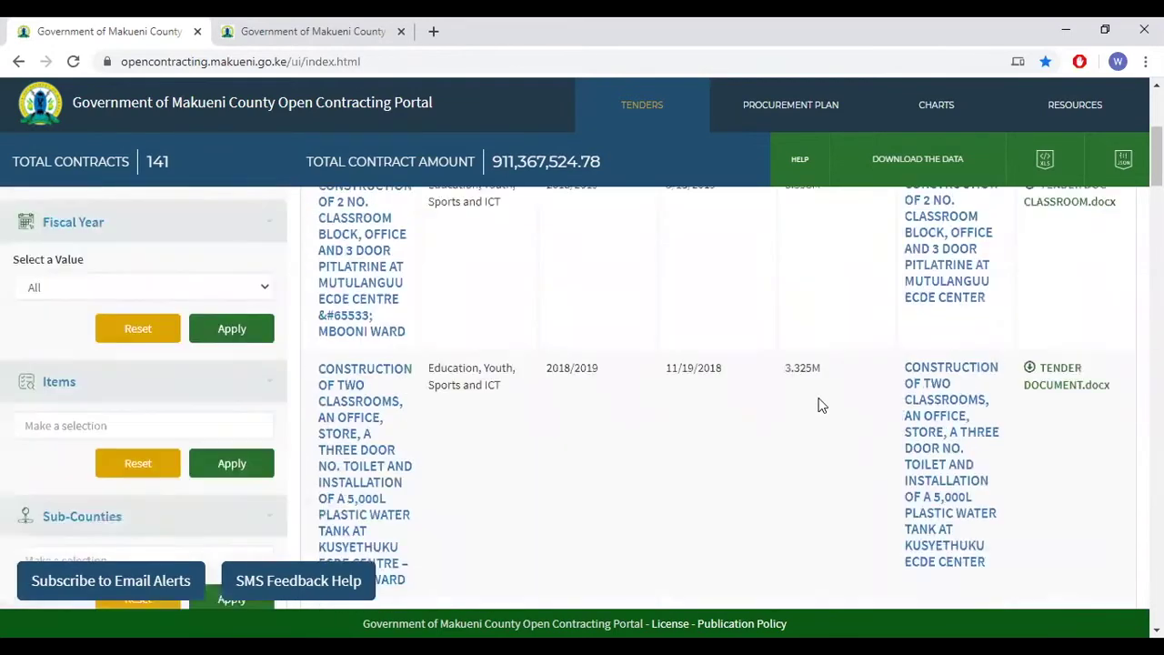
scroll(822, 404, down, 10)
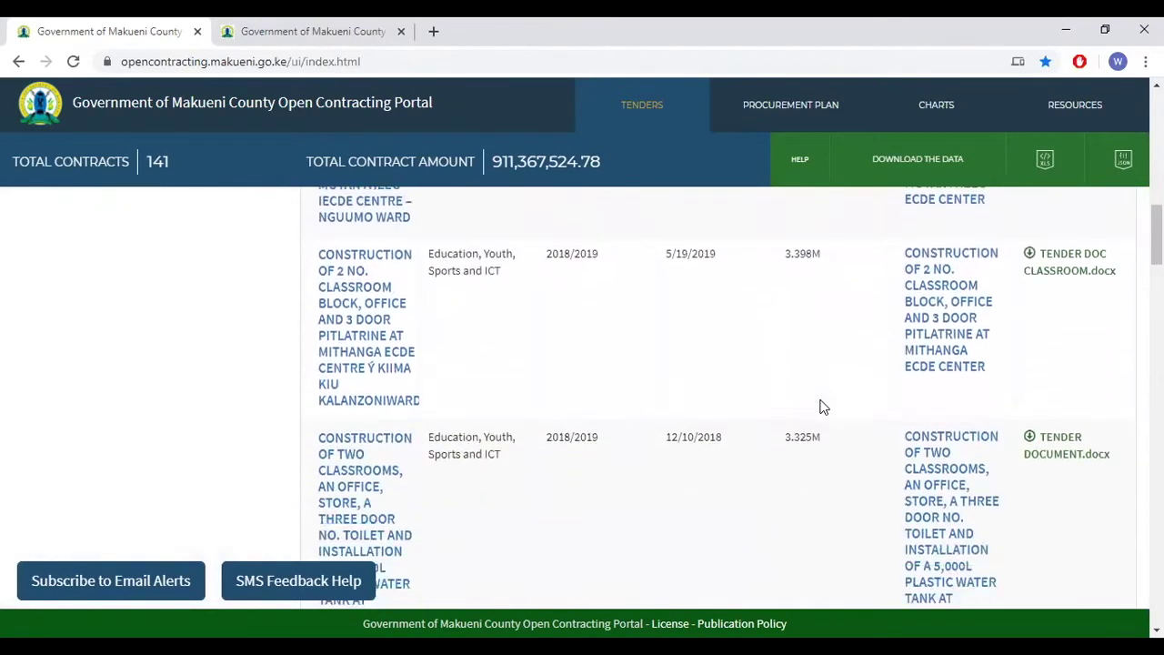
scroll(821, 407, up, 15)
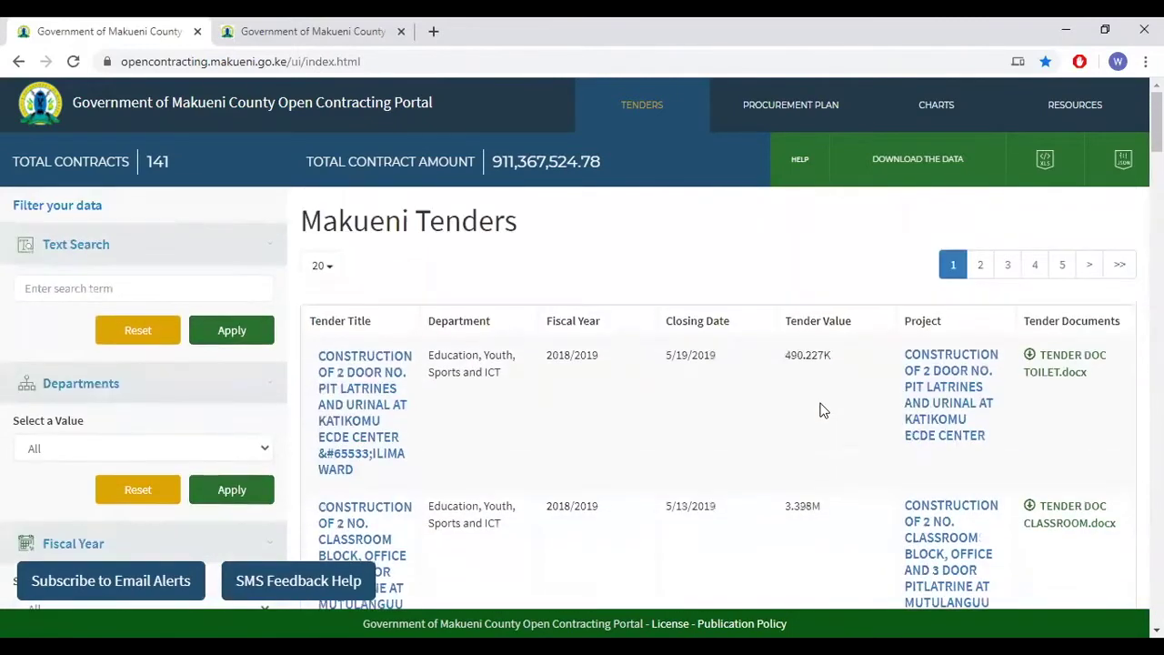
scroll(821, 409, down, 8)
scroll(401, 423, down, 3)
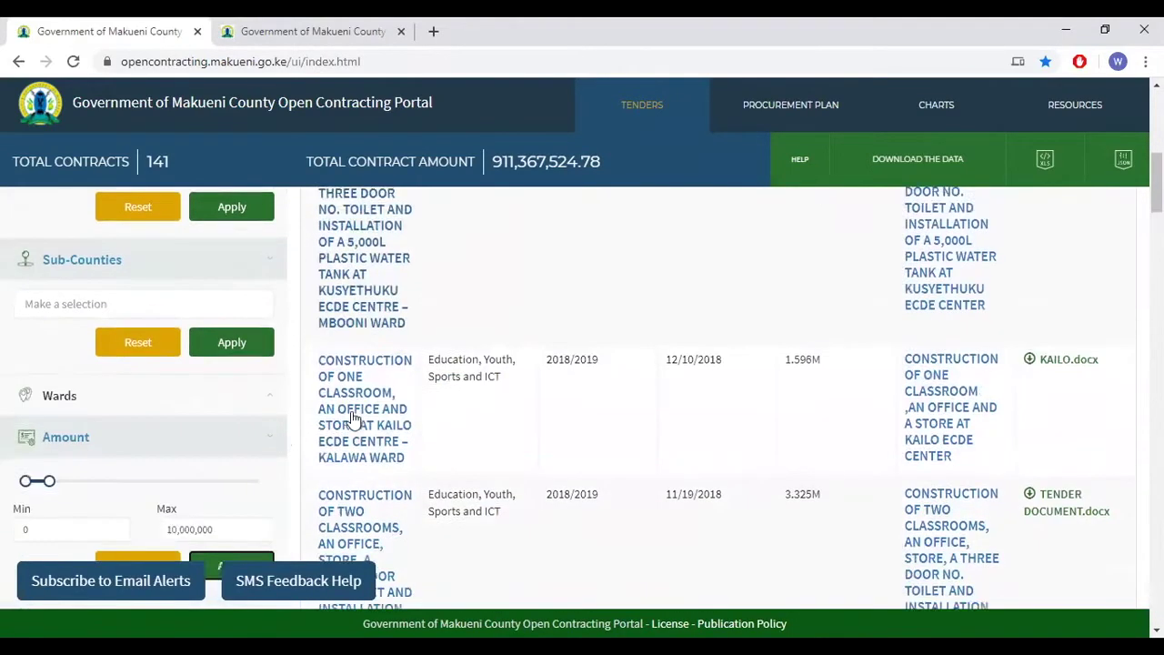
scroll(208, 430, down, 1)
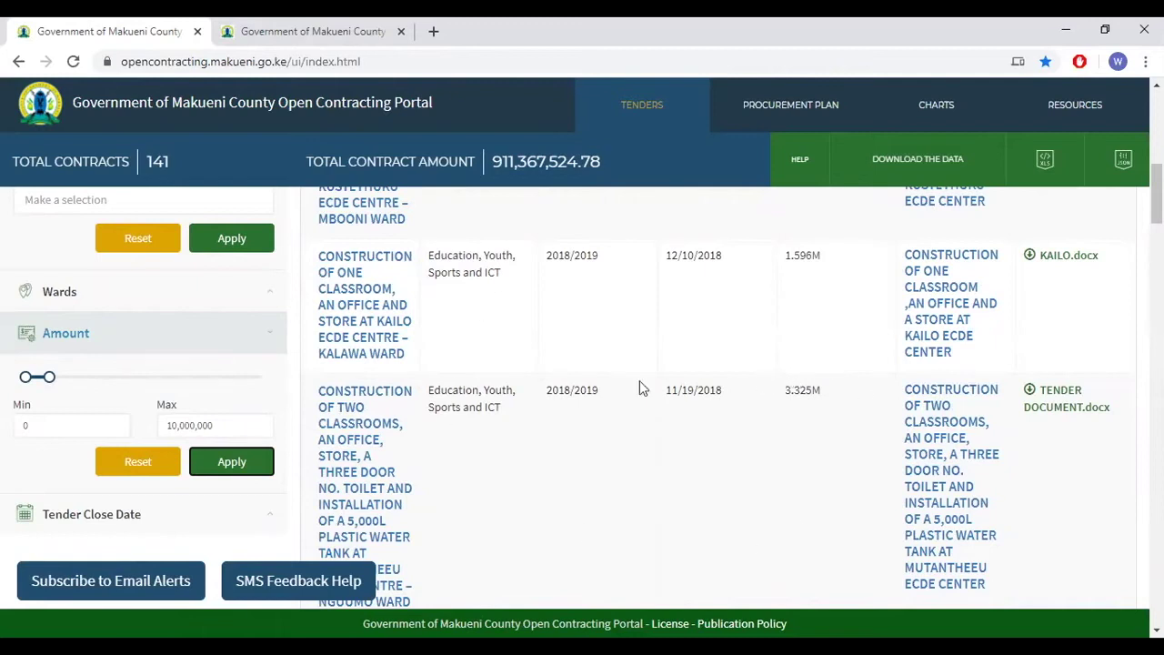
Step: Filter the tenders by an amount from 100,000 to 100,000,000, look through the list, and reset the Amount filter
click(76, 416)
text(100,00)
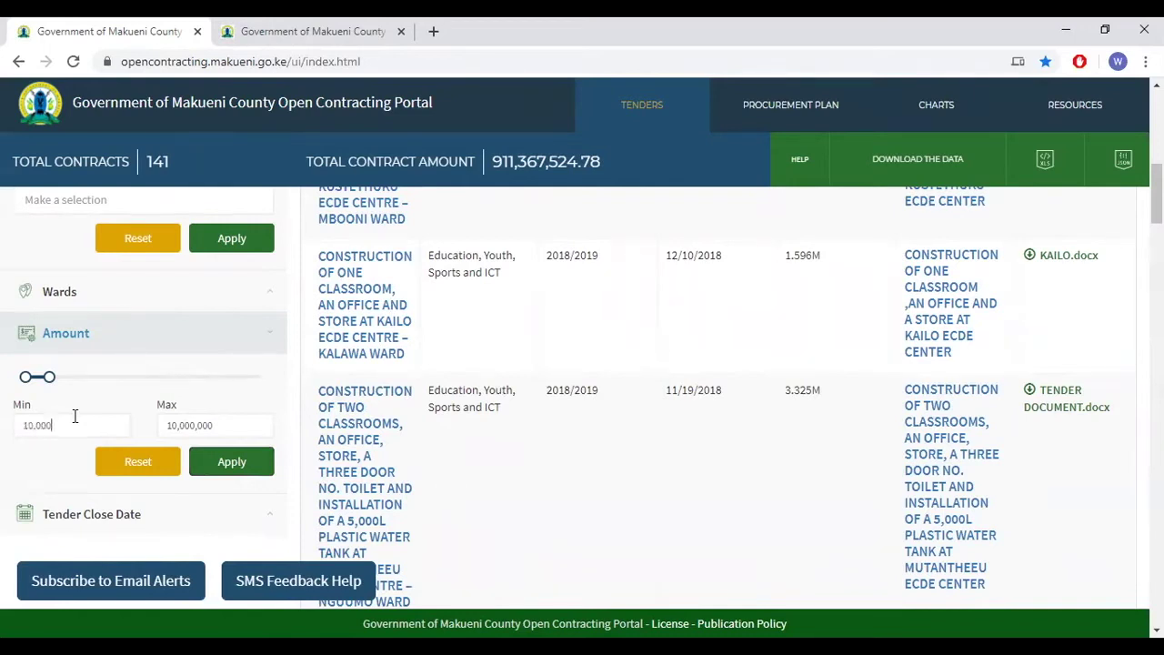
text(0)
click(229, 423)
text(0)
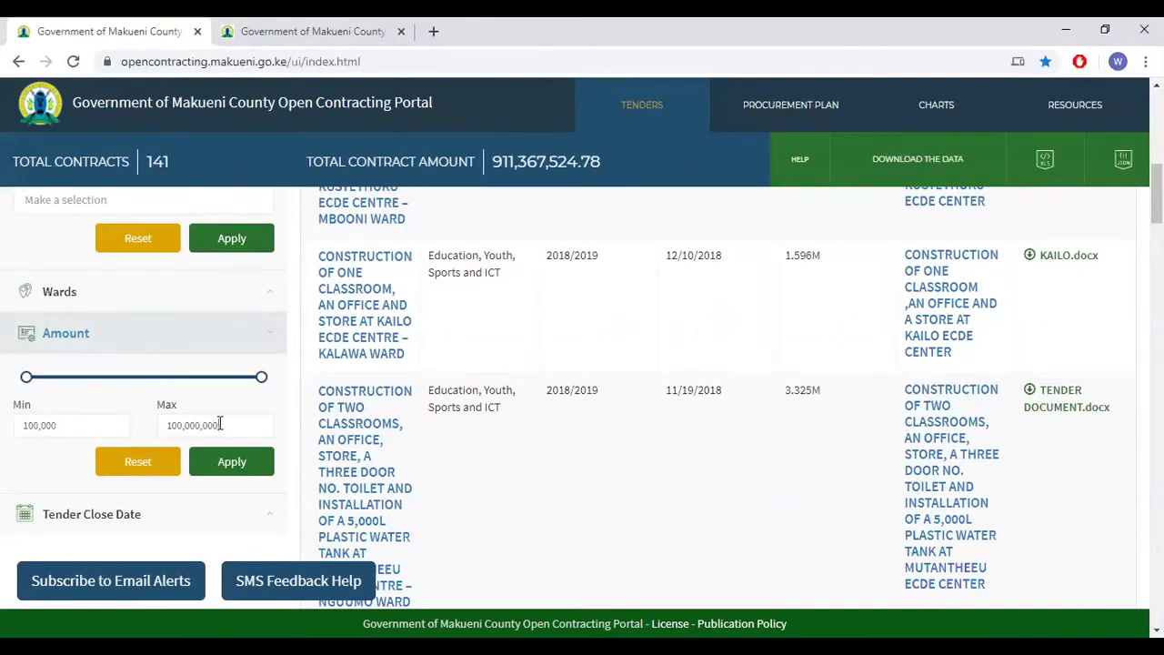
click(253, 463)
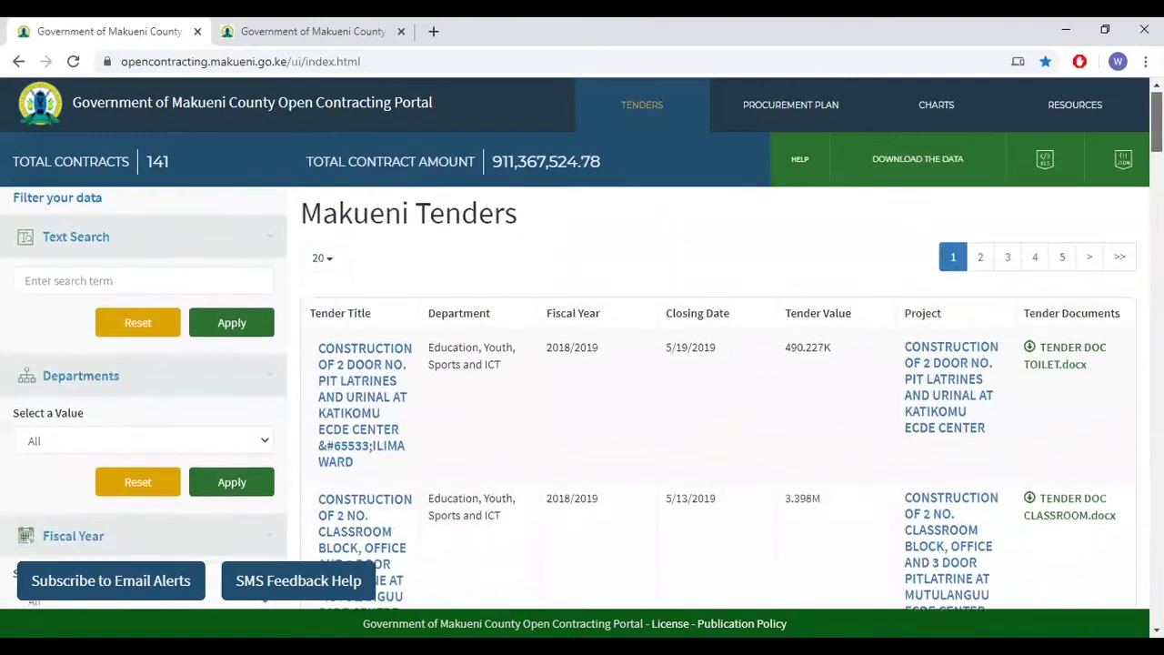
scroll(582, 397, down, 5)
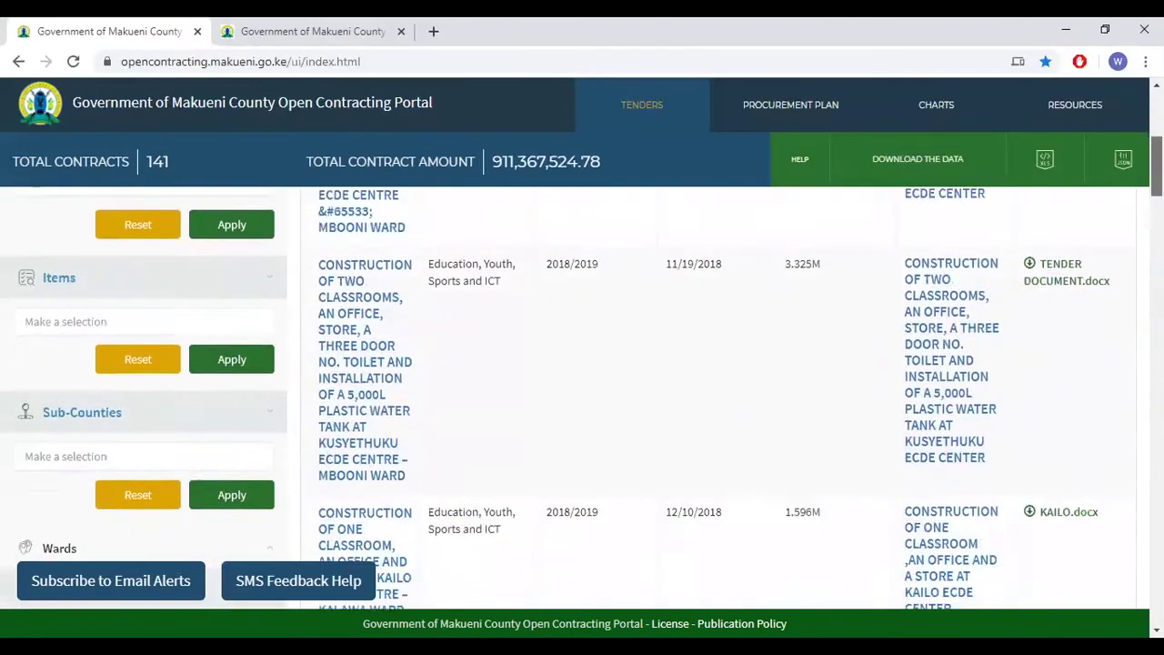
scroll(582, 397, down, 12)
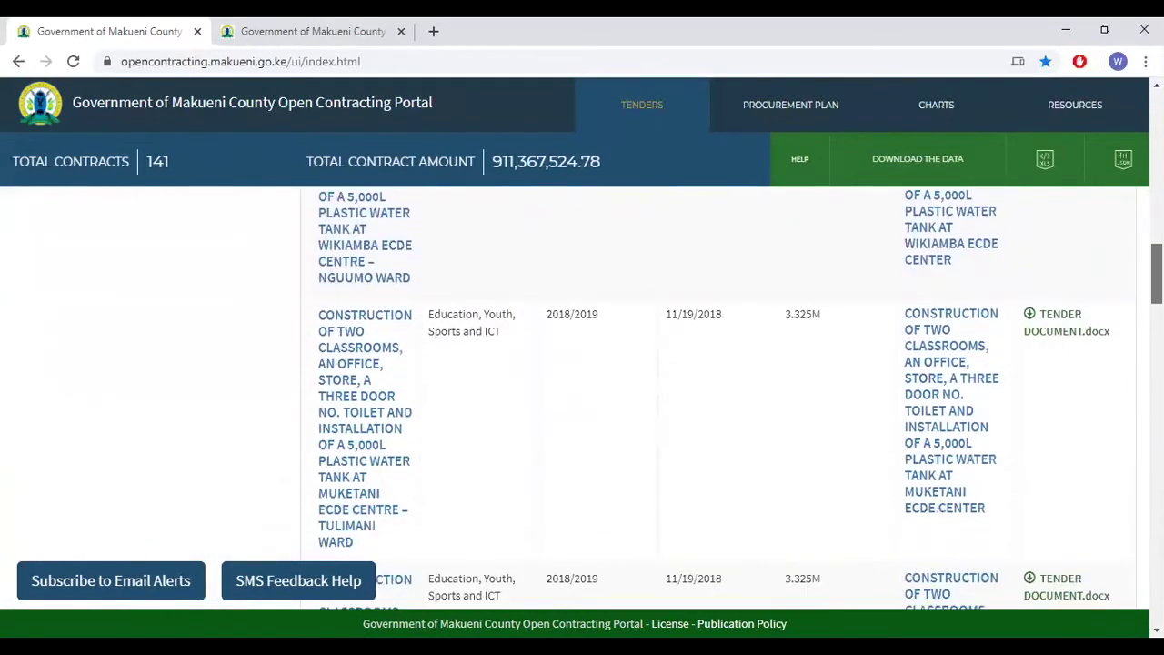
scroll(582, 398, up, 6)
scroll(582, 398, down, 3)
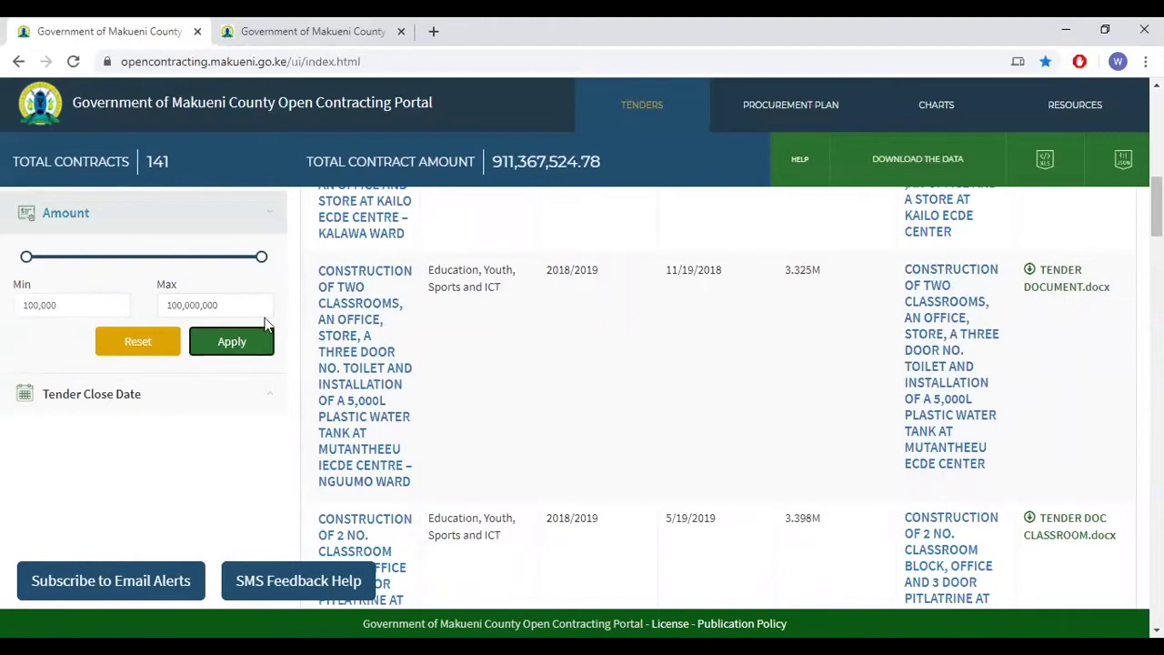
click(128, 346)
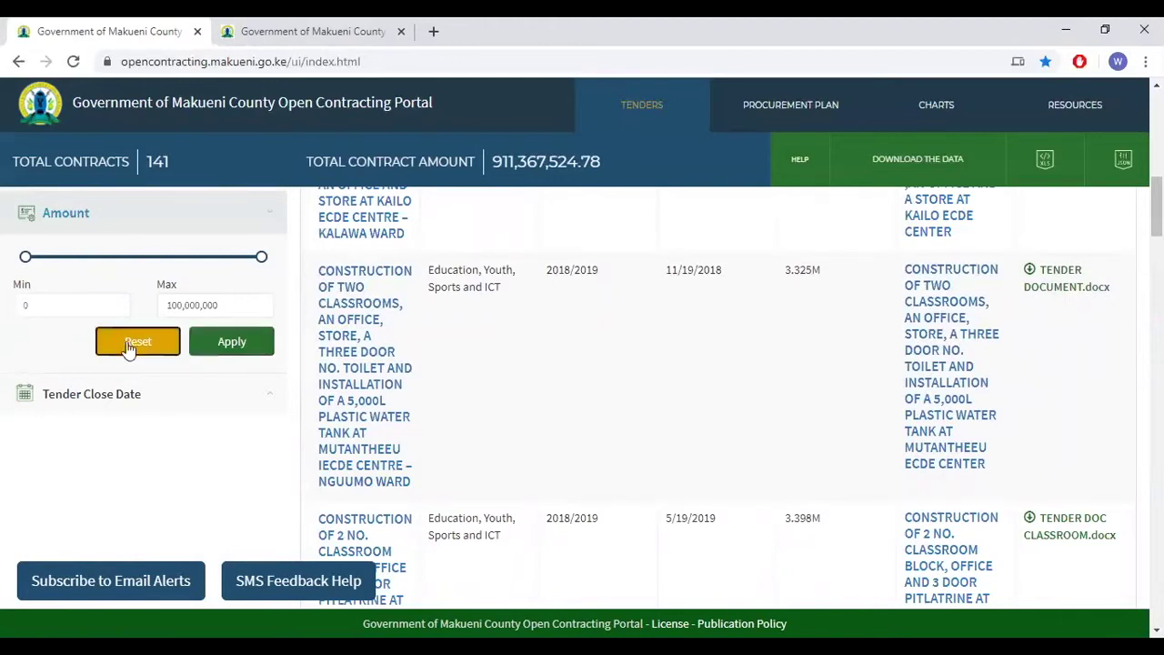
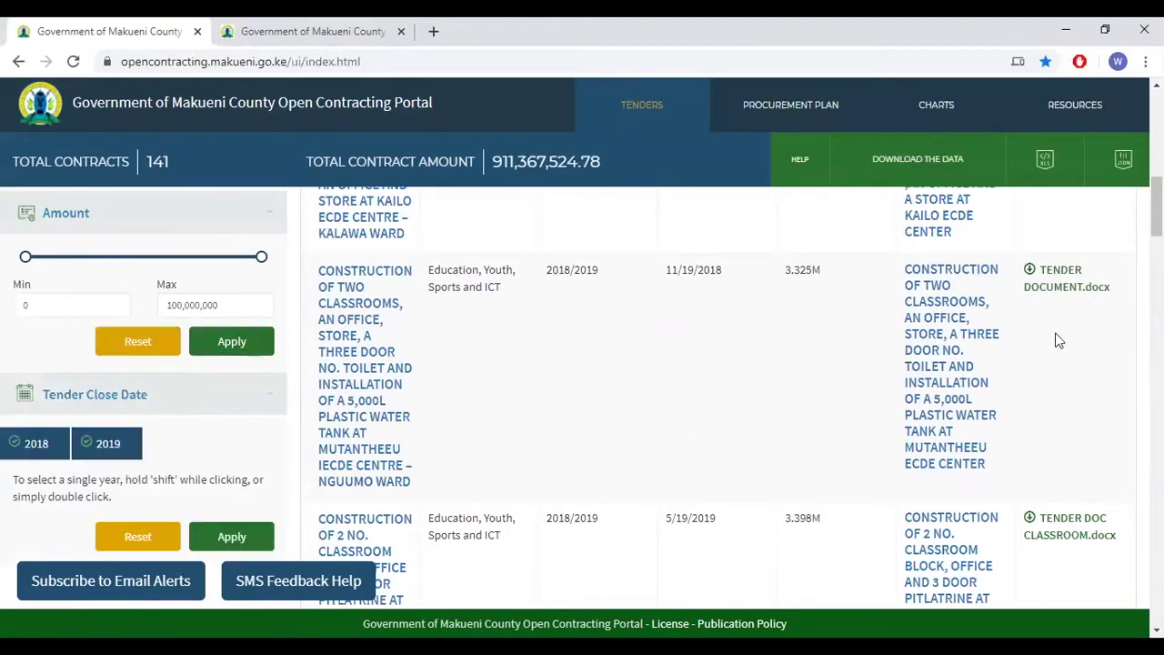
Step: Limit the Tender Close Date filter to the year 2018 by deselecting 2019
scroll(1055, 338, down, 1)
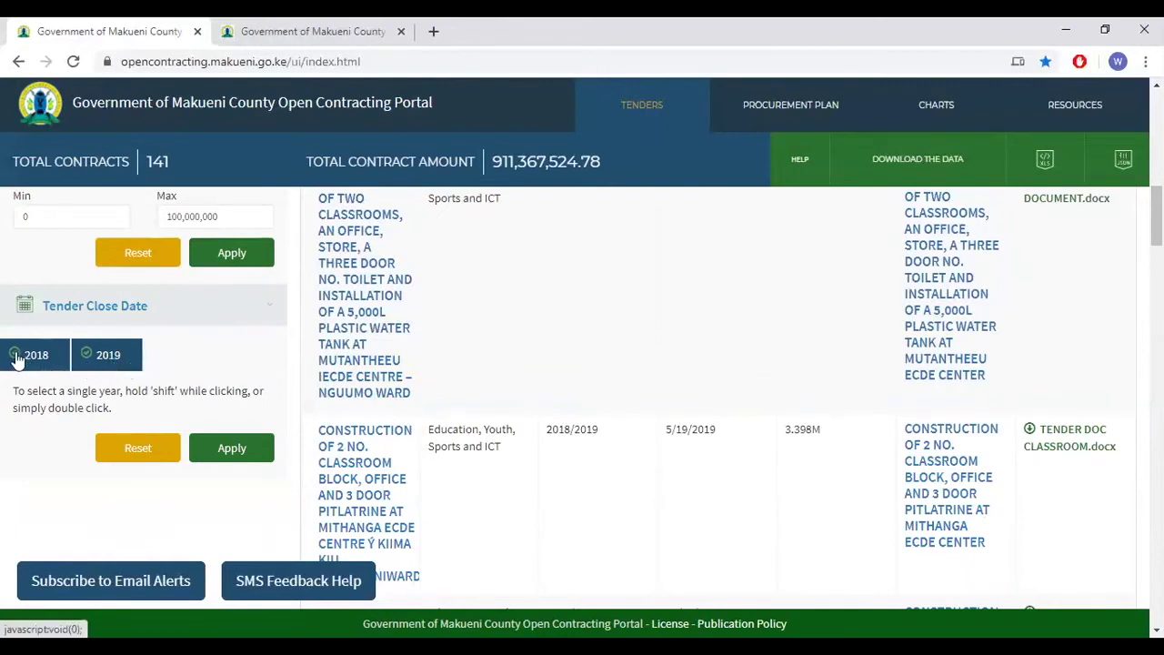
click(87, 361)
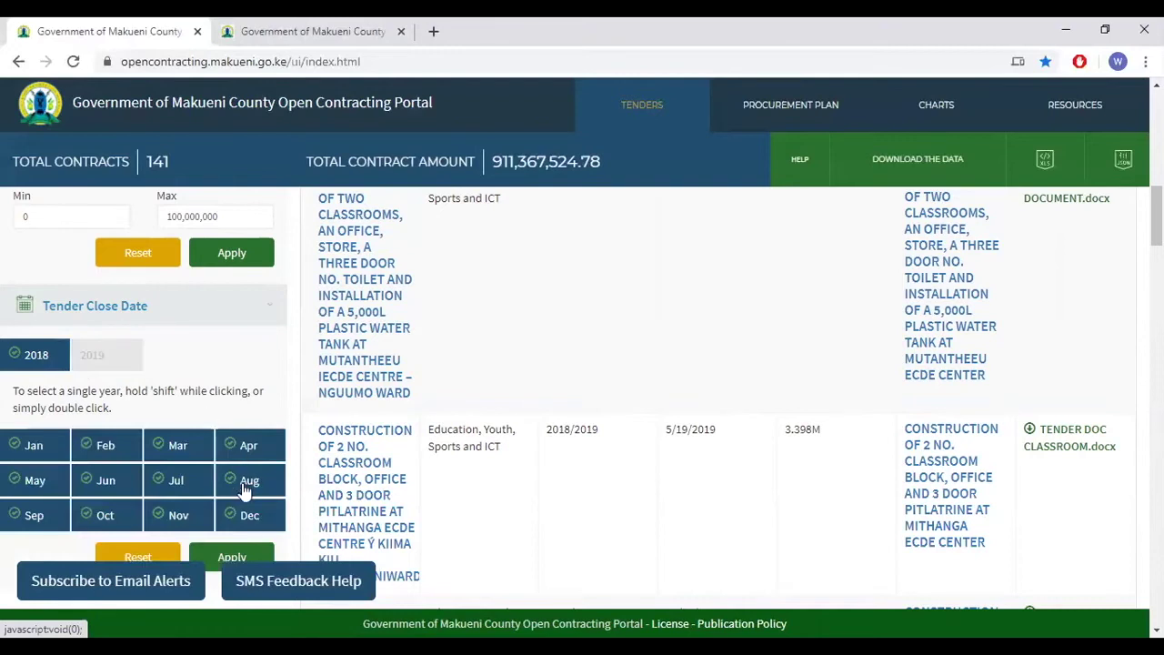
scroll(233, 391, down, 1)
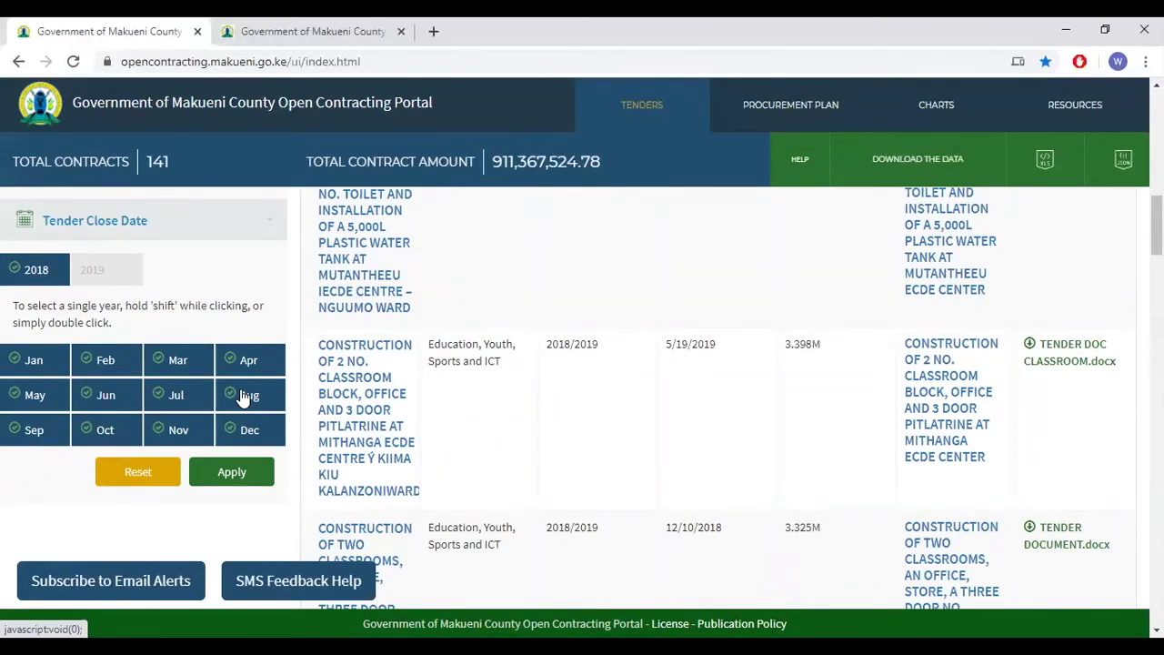
Step: Deselect every month except March in the Tender Close Date filter and apply it to the tenders list
click(104, 363)
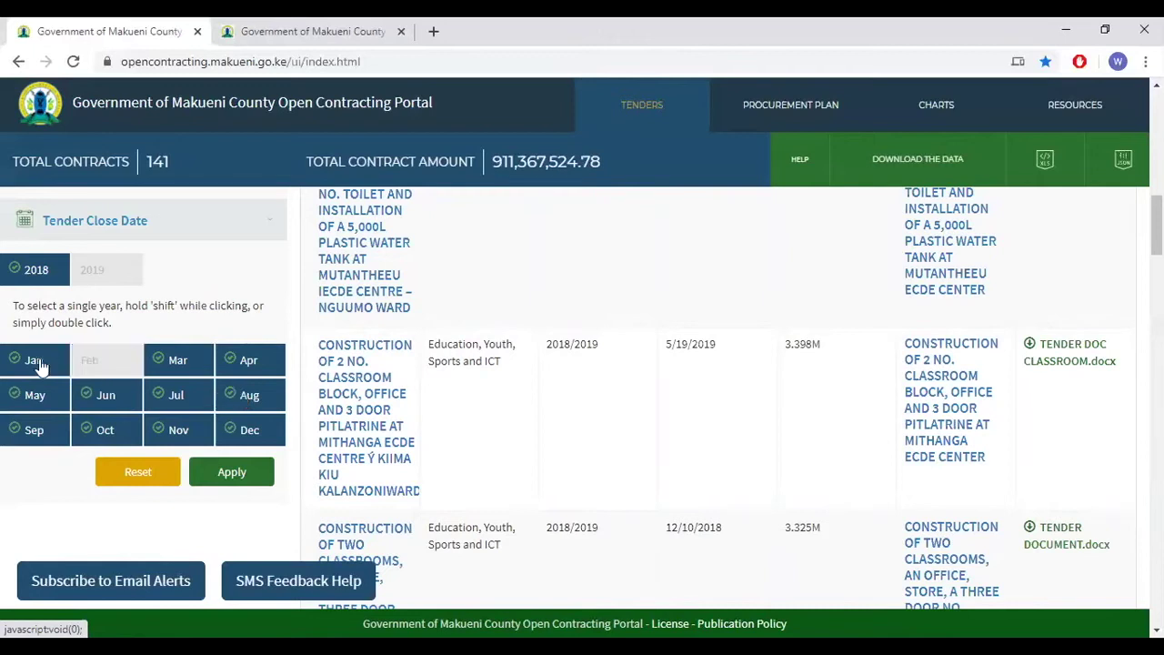
click(37, 363)
click(37, 391)
click(87, 389)
click(33, 431)
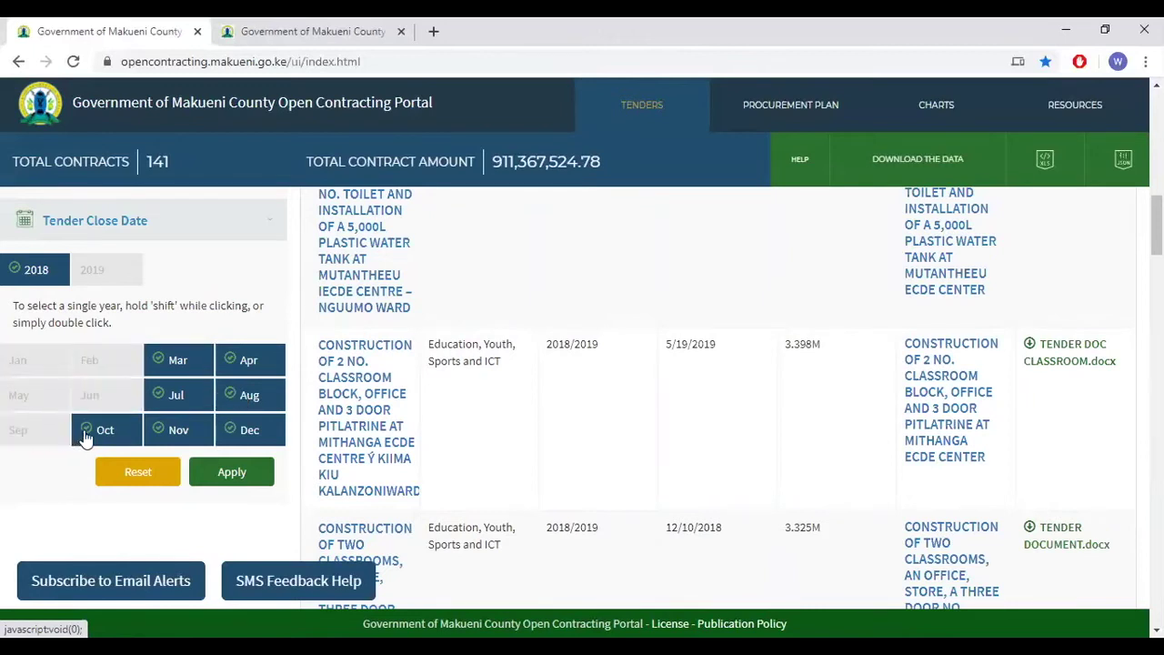
click(101, 431)
click(190, 435)
click(181, 405)
click(246, 395)
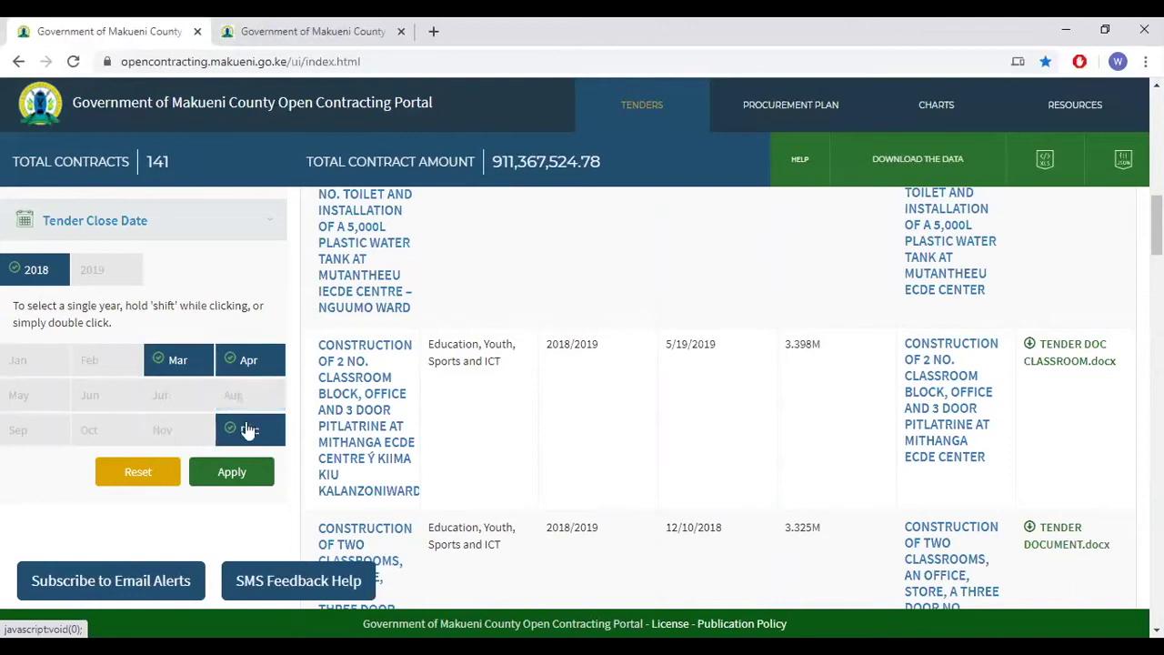
click(242, 429)
click(242, 361)
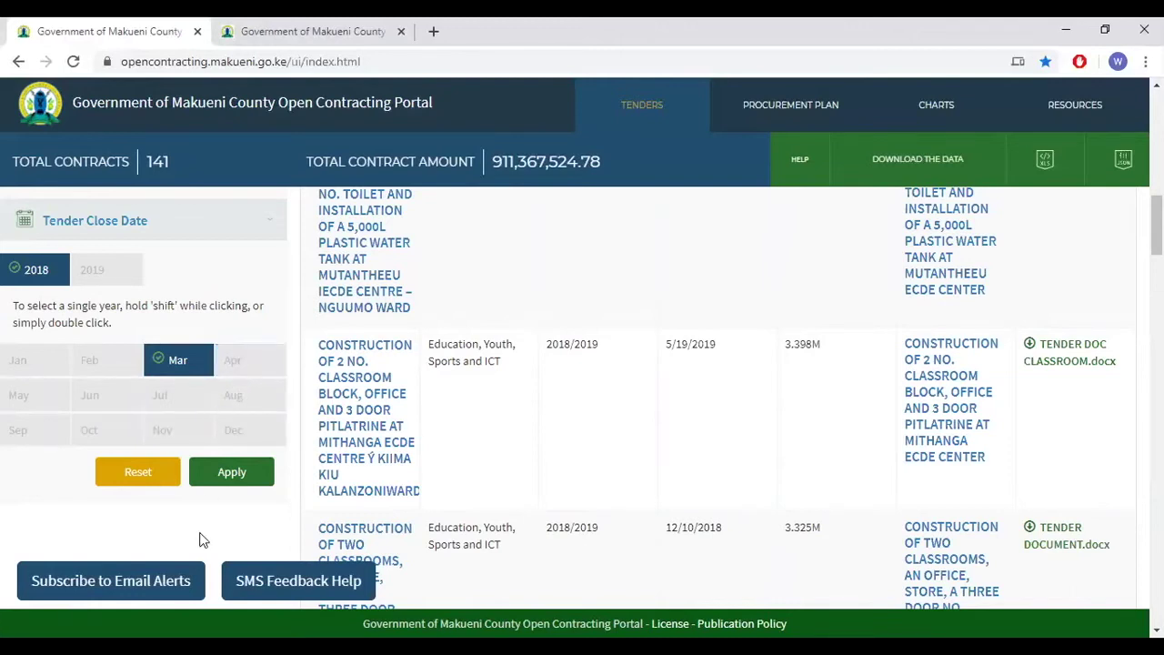
click(231, 473)
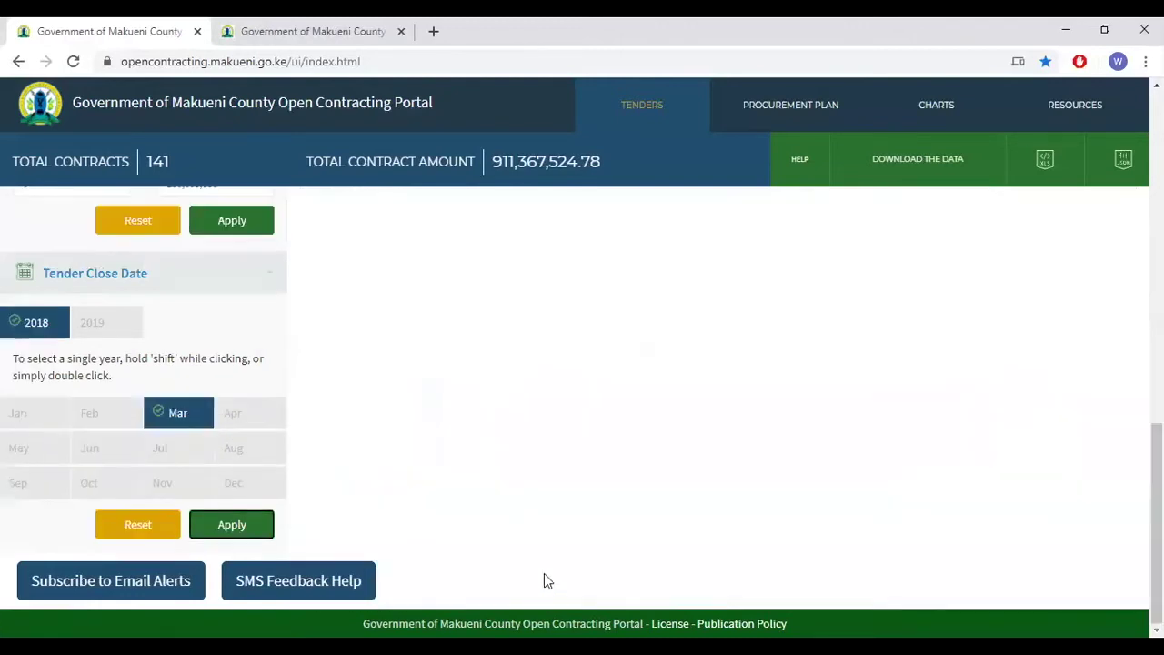
Step: Look over the page with the March 2018 close date filter applied and reset the Tender Close Date filter
scroll(579, 519, up, 10)
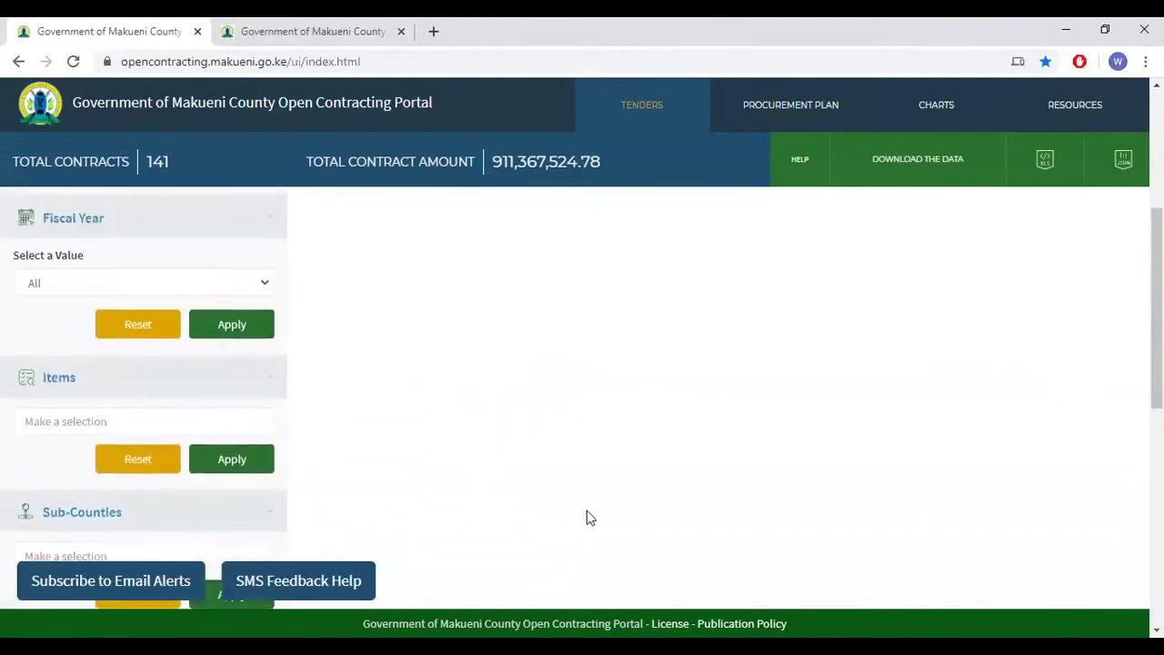
scroll(592, 517, up, 2)
scroll(592, 515, down, 7)
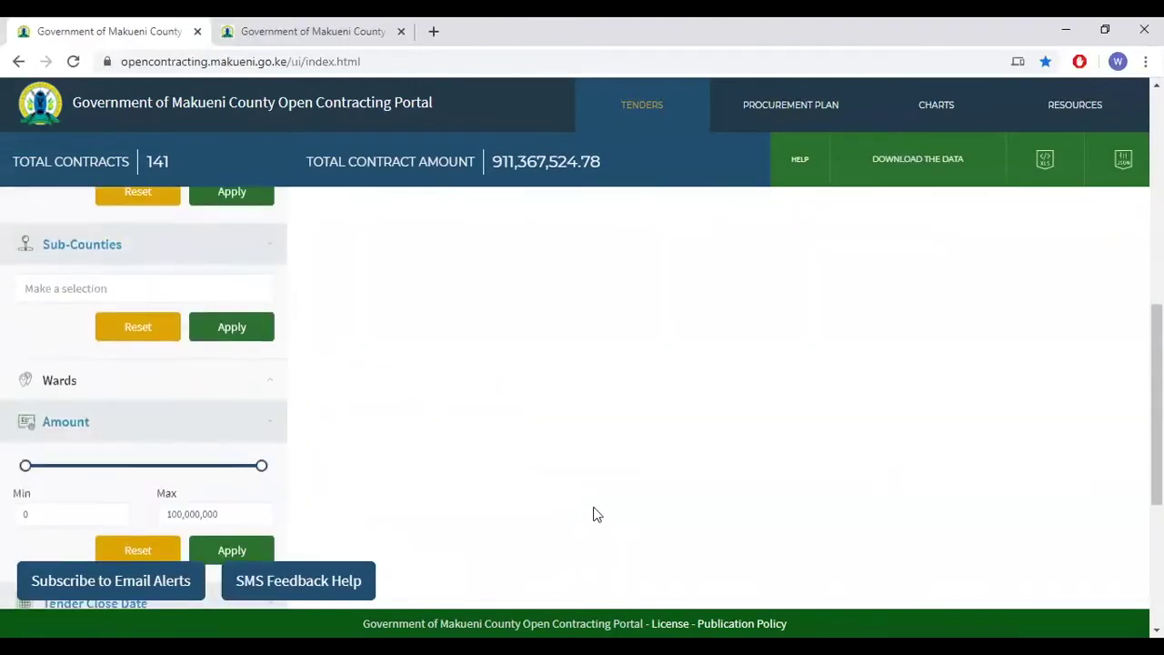
scroll(594, 515, down, 3)
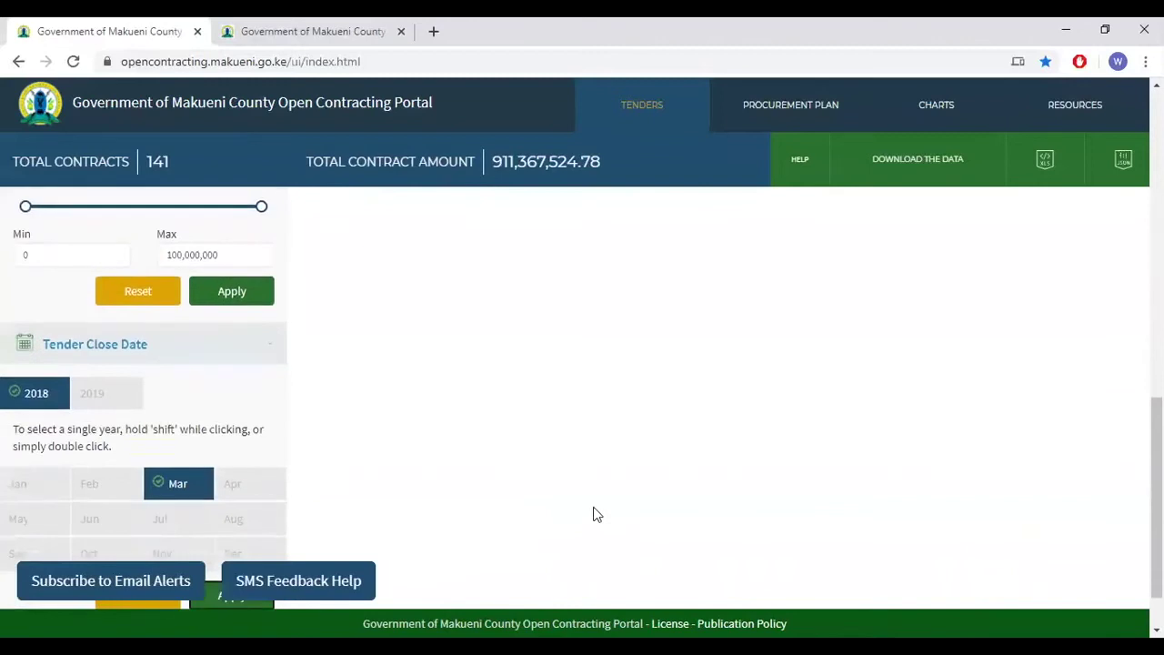
scroll(591, 513, down, 1)
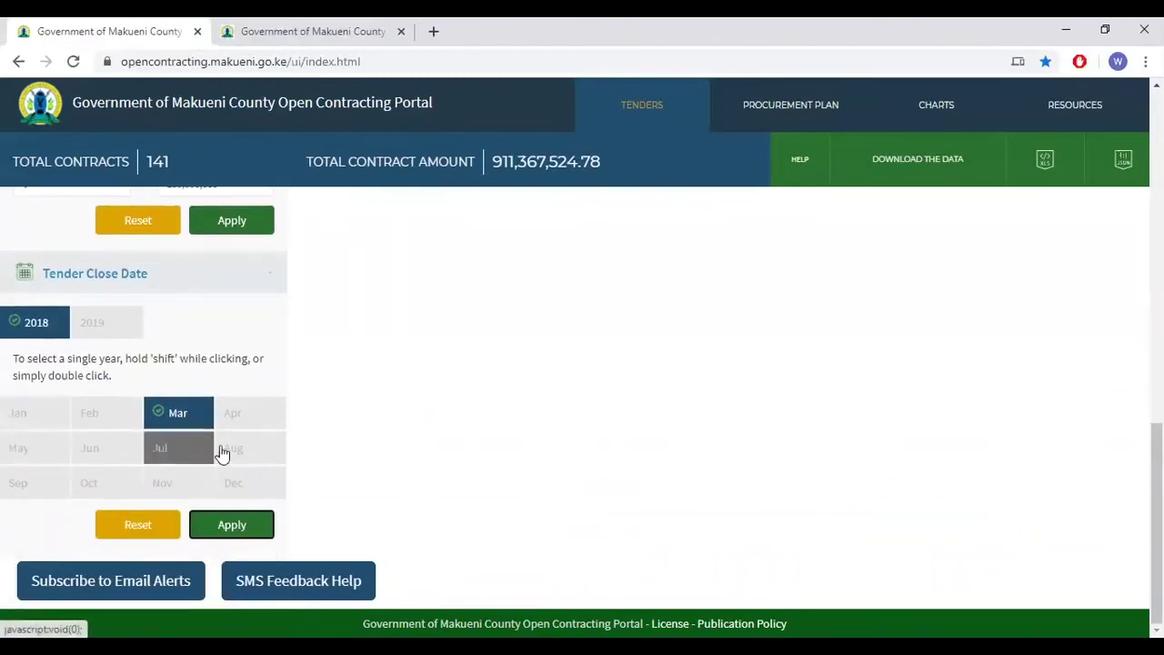
click(146, 529)
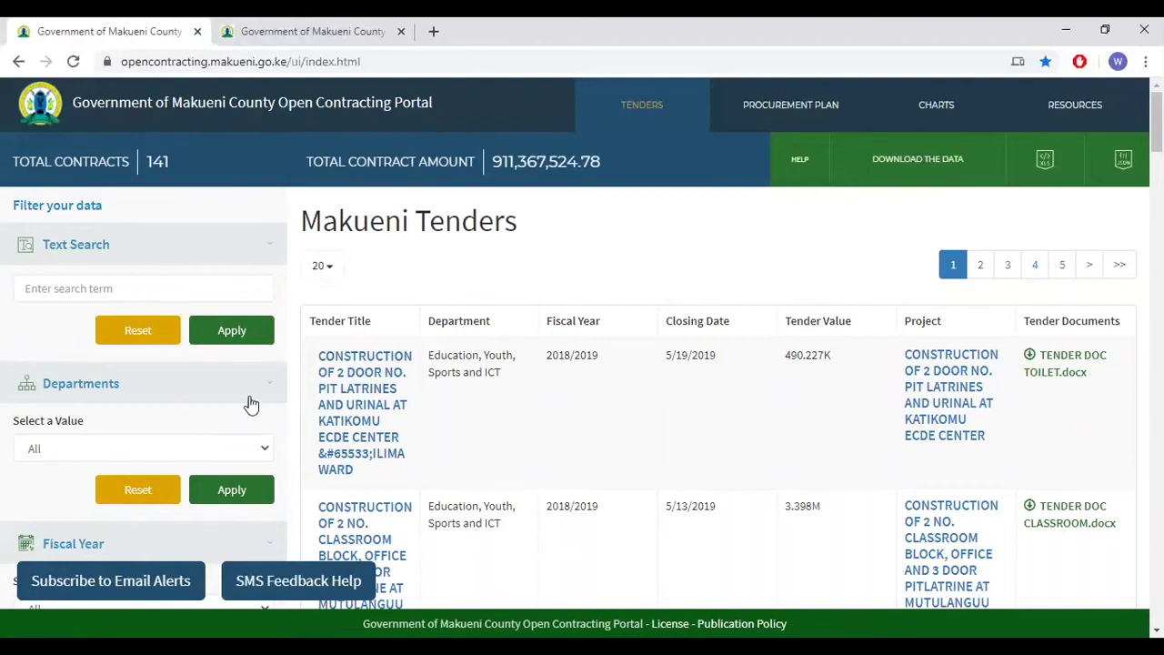
Step: Select the department Education, Youth, Sports and ICT and the fiscal year 2019/2020 in the tender filters
scroll(248, 400, down, 1)
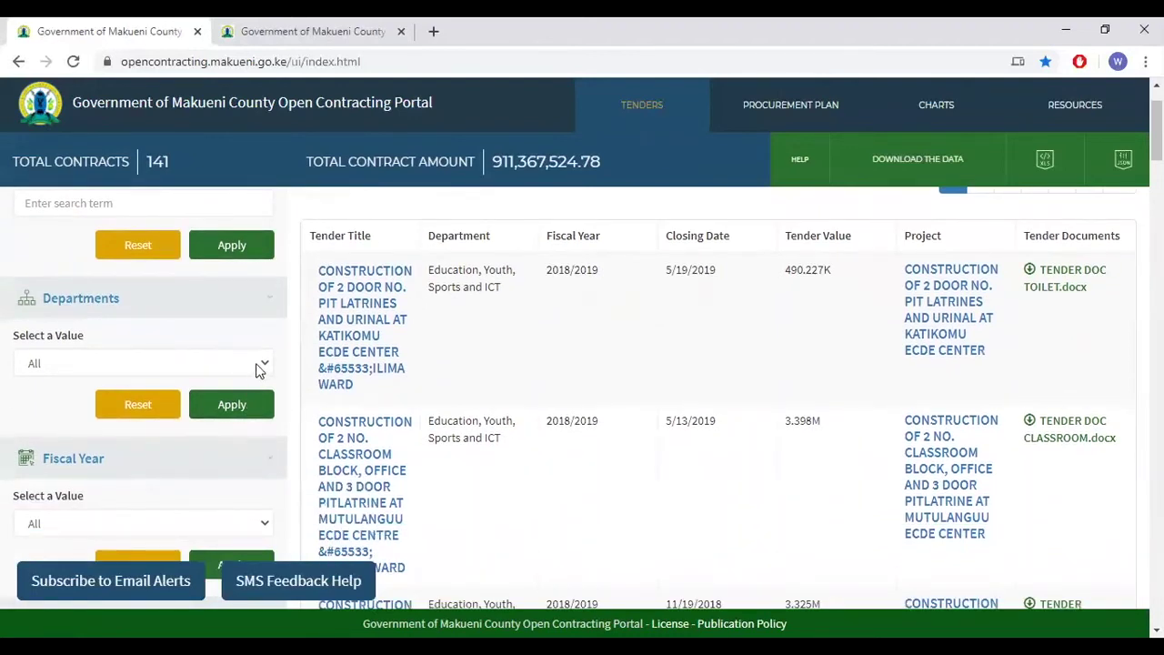
click(261, 368)
click(133, 180)
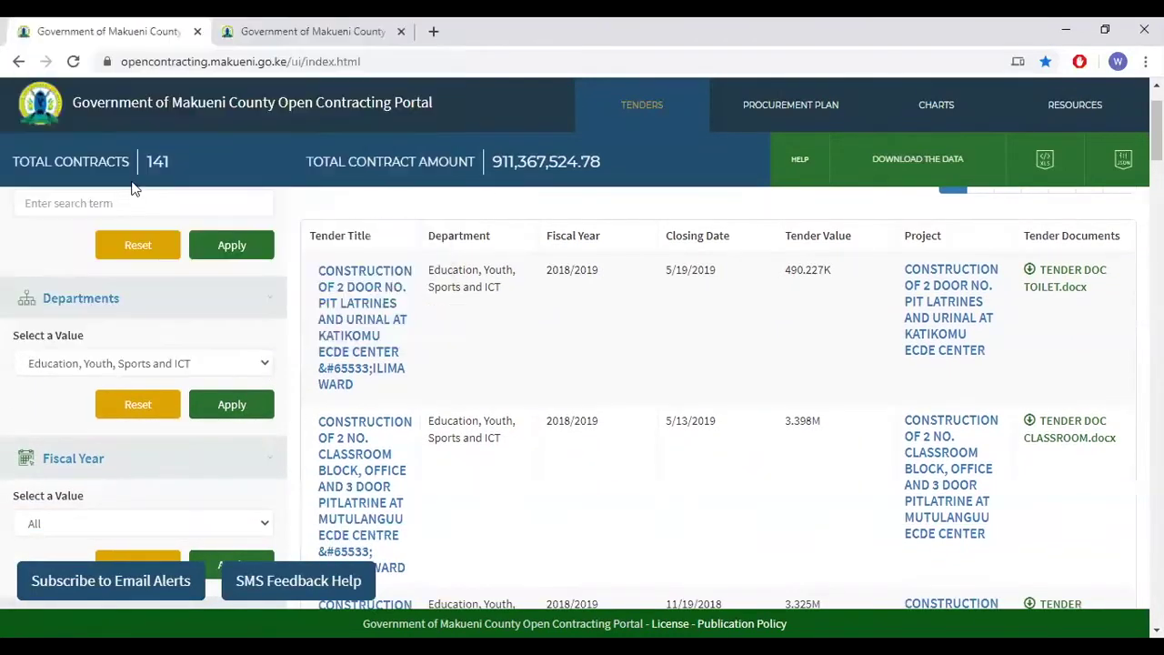
scroll(146, 380, down, 2)
click(138, 347)
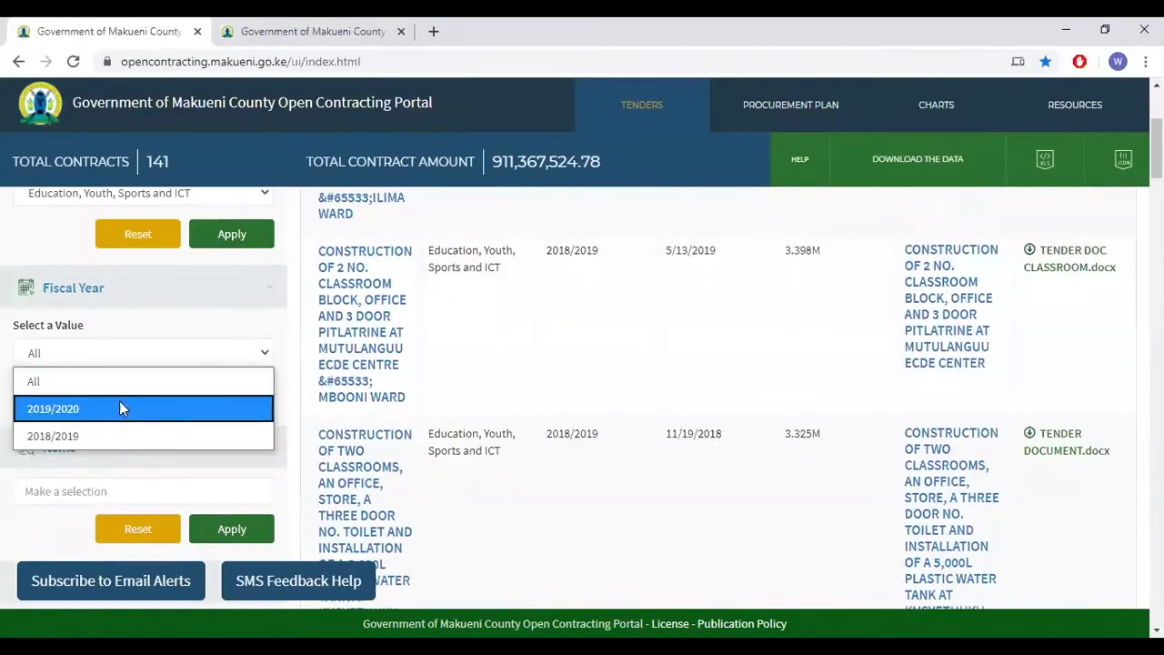
click(125, 406)
Step: Choose the sub-county Kibwezi East and apply it to the tenders list
scroll(130, 403, down, 2)
click(140, 455)
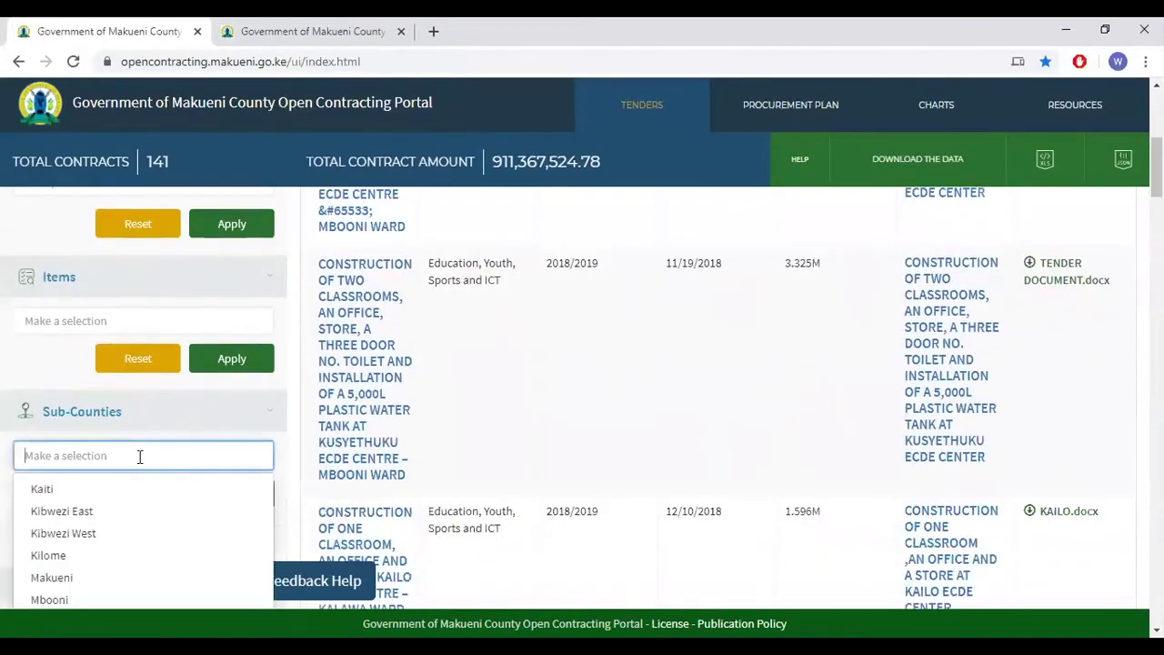
click(94, 511)
click(221, 496)
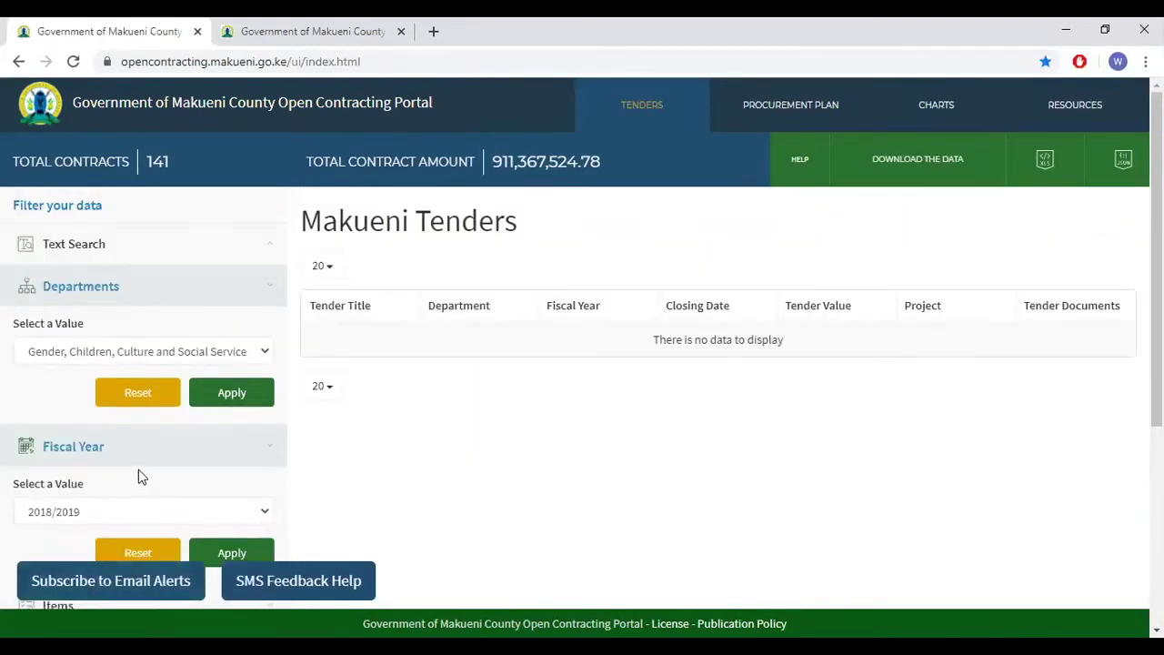
Step: Replace Kibwezi East with Kibwezi West in the Sub-Counties filter and apply it
scroll(141, 455, down, 3)
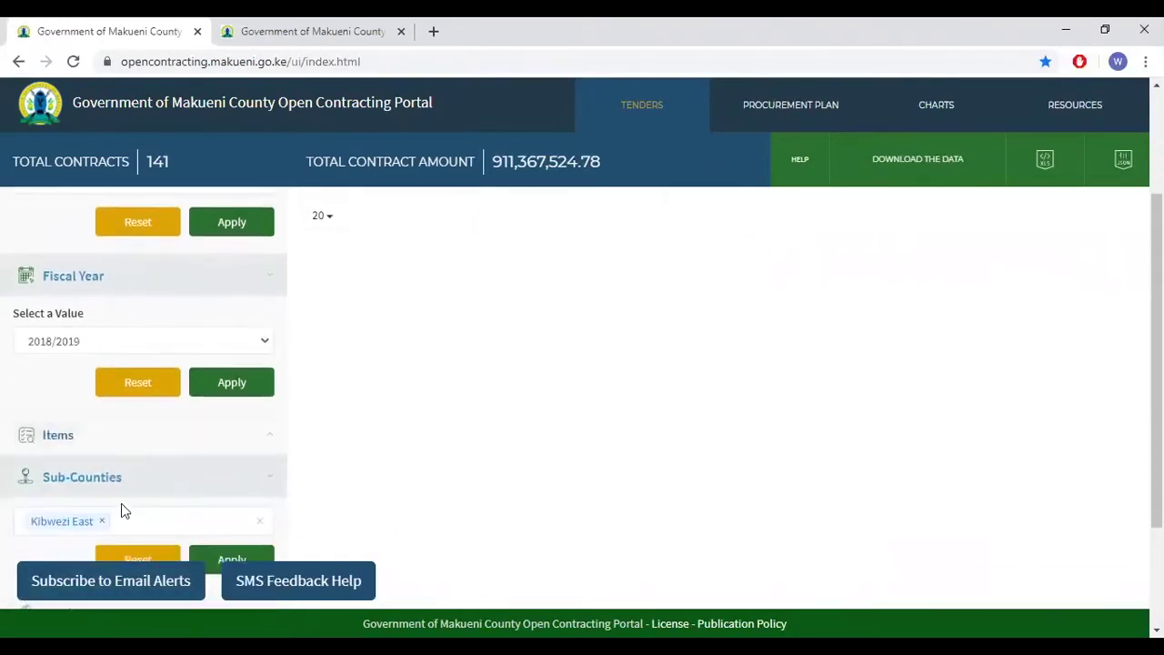
click(102, 520)
scroll(104, 492, down, 2)
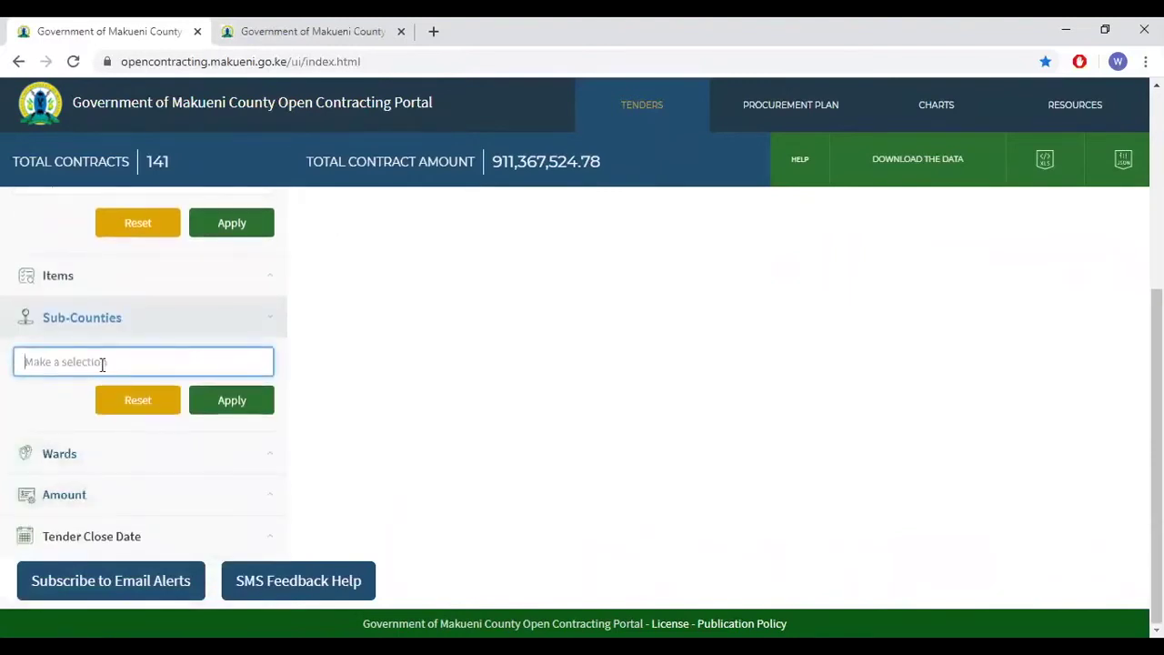
click(239, 358)
click(107, 441)
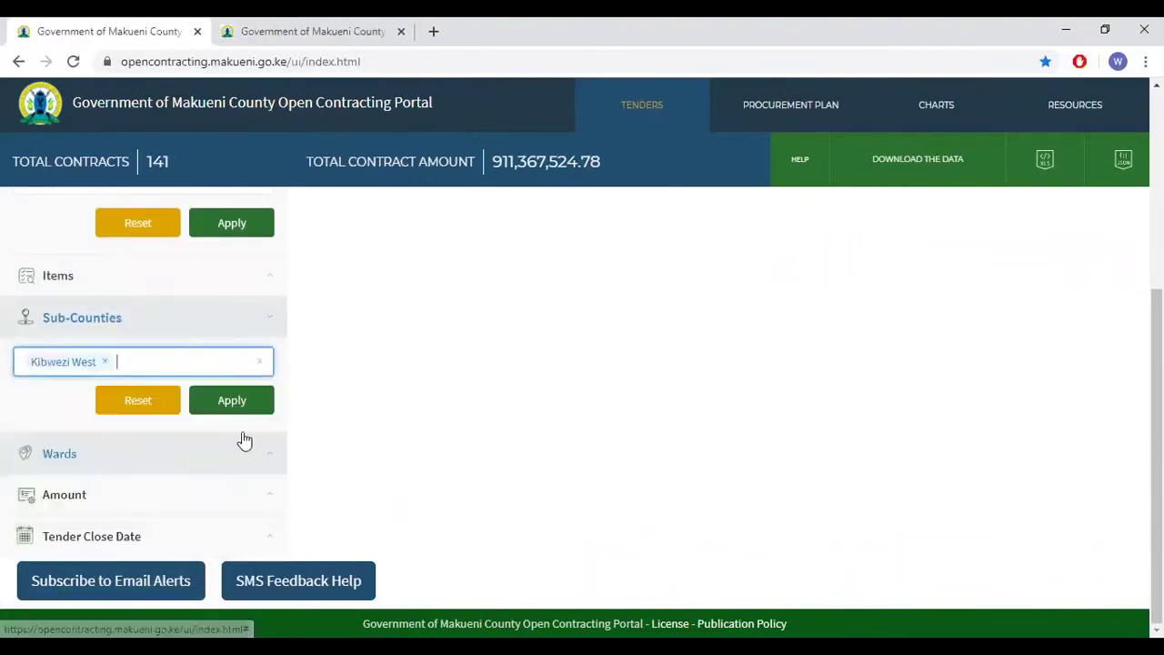
click(250, 407)
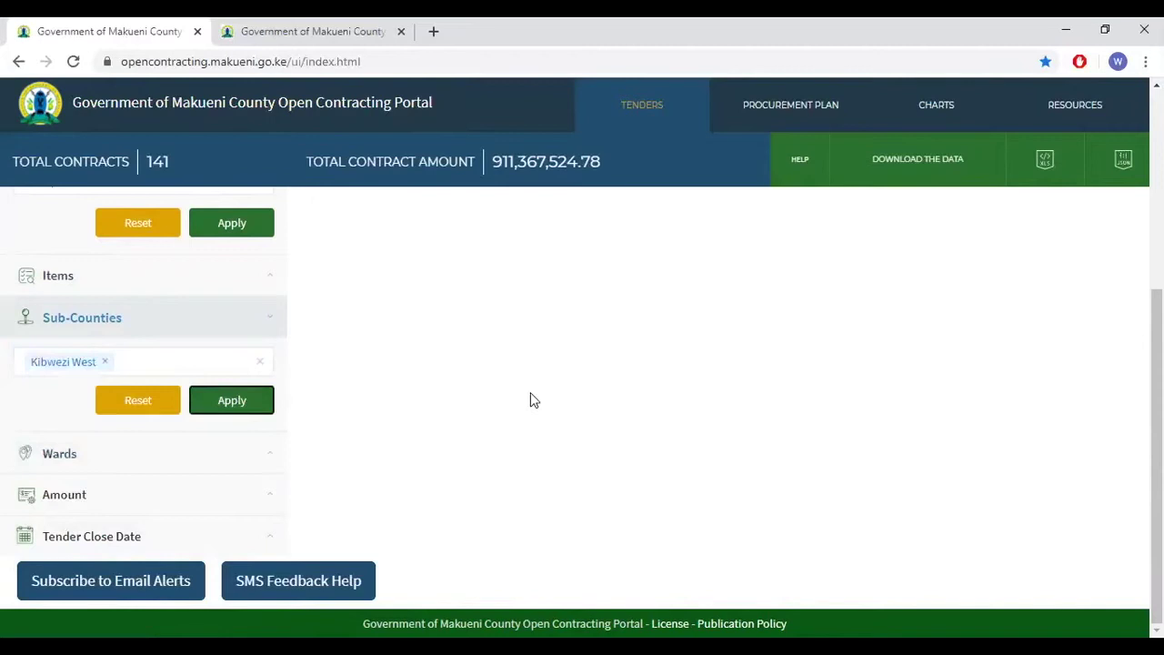
Step: Look over the filtered tenders list alongside the chosen filters and reset the Sub-Counties filter
scroll(532, 396, up, 3)
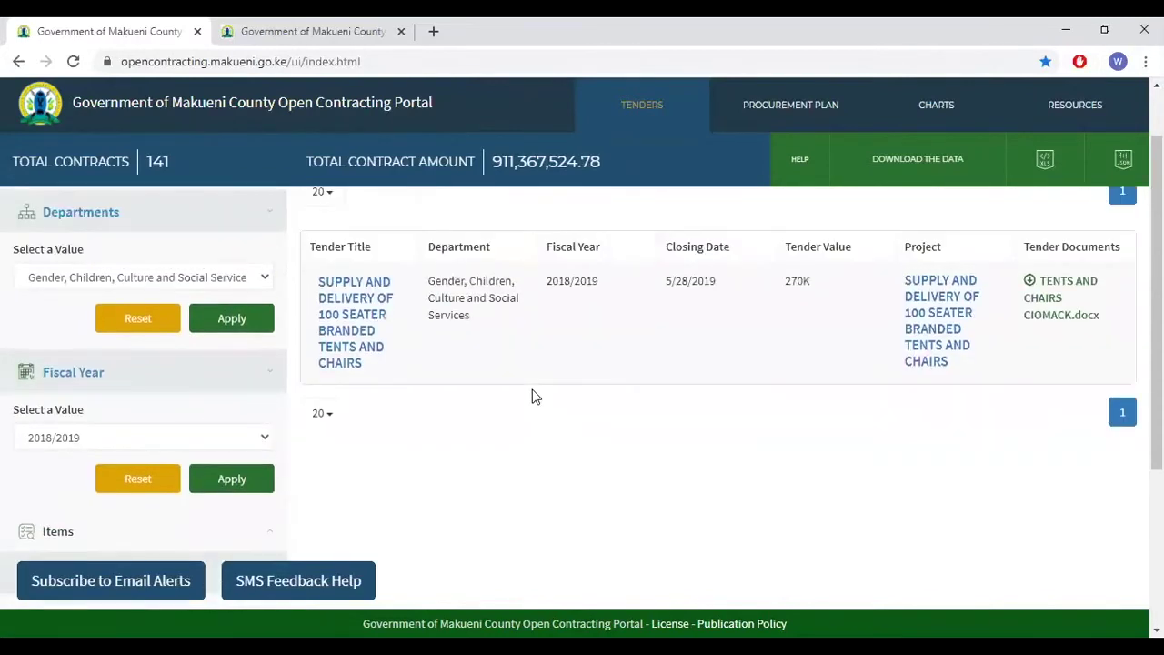
scroll(533, 396, down, 1)
scroll(533, 397, up, 2)
scroll(533, 398, down, 1)
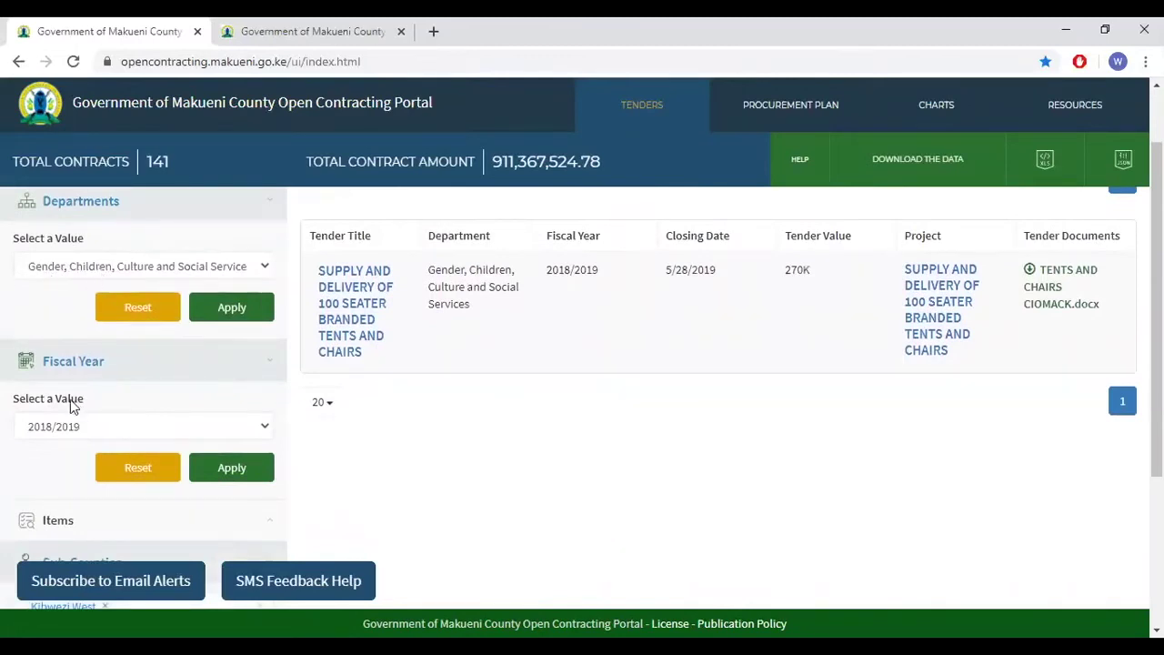
scroll(91, 422, down, 2)
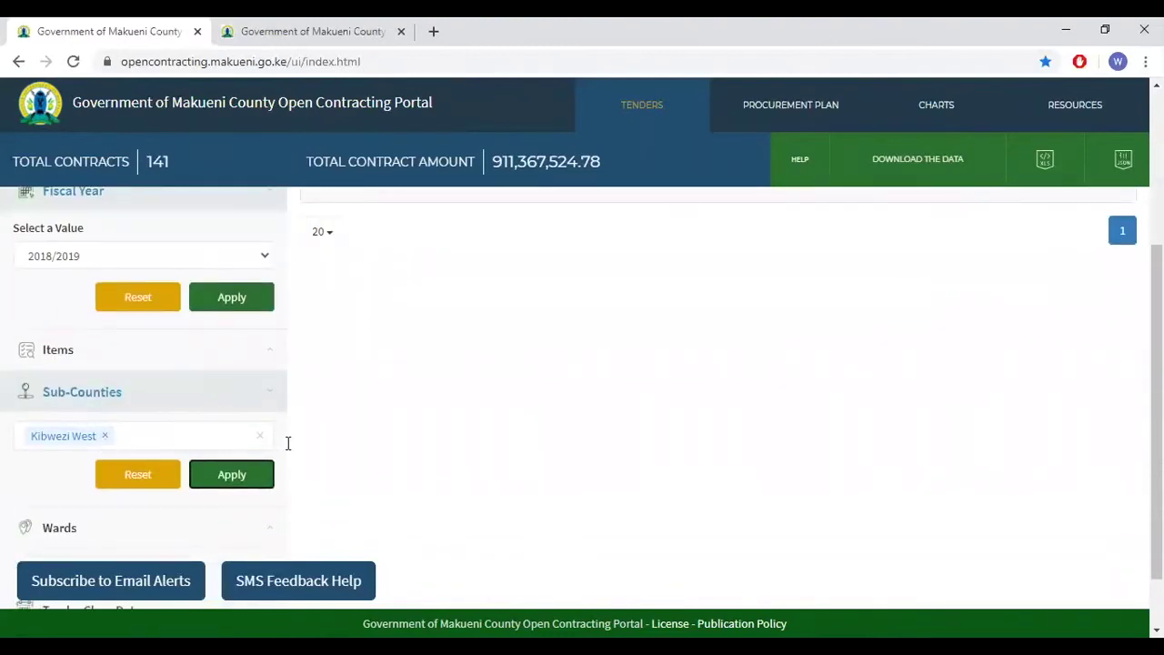
click(138, 474)
scroll(638, 371, up, 3)
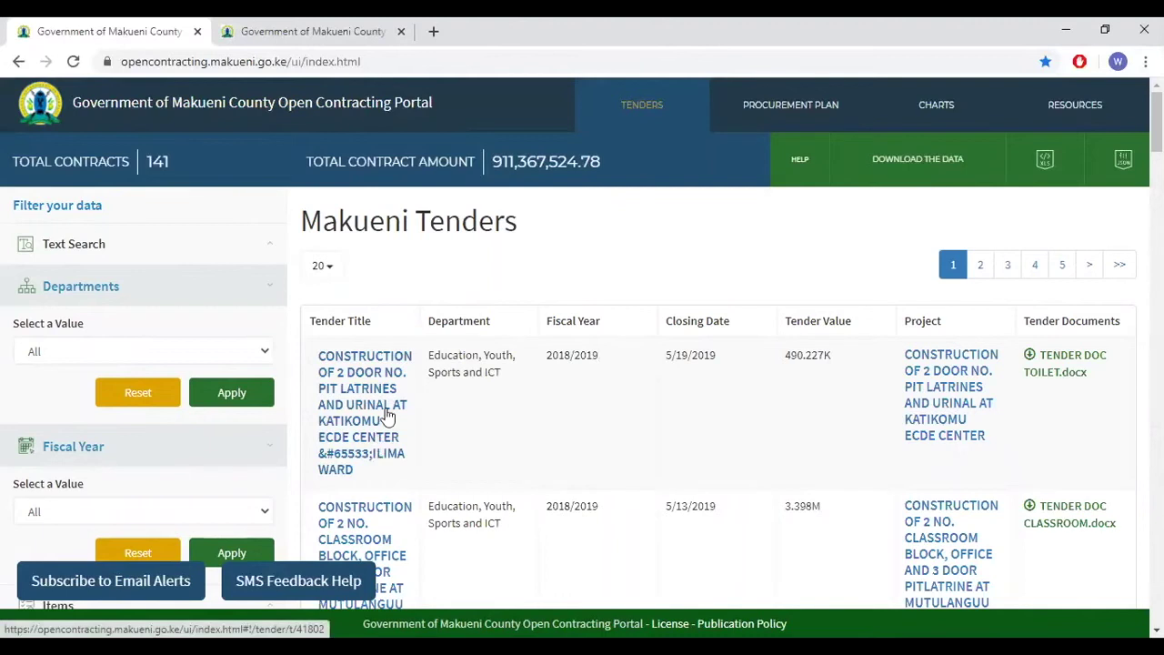
Step: Open the tender for 2-door pit latrines and urinal at Katikomu ECDE Center and examine its details and tender items
click(365, 461)
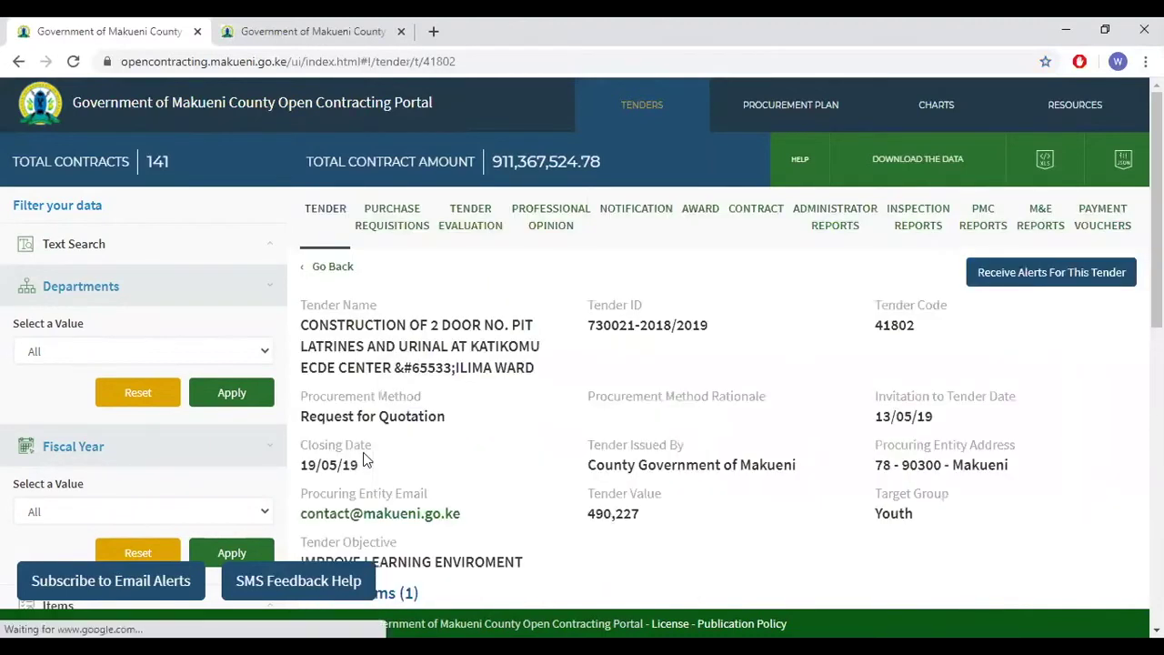
scroll(677, 382, down, 1)
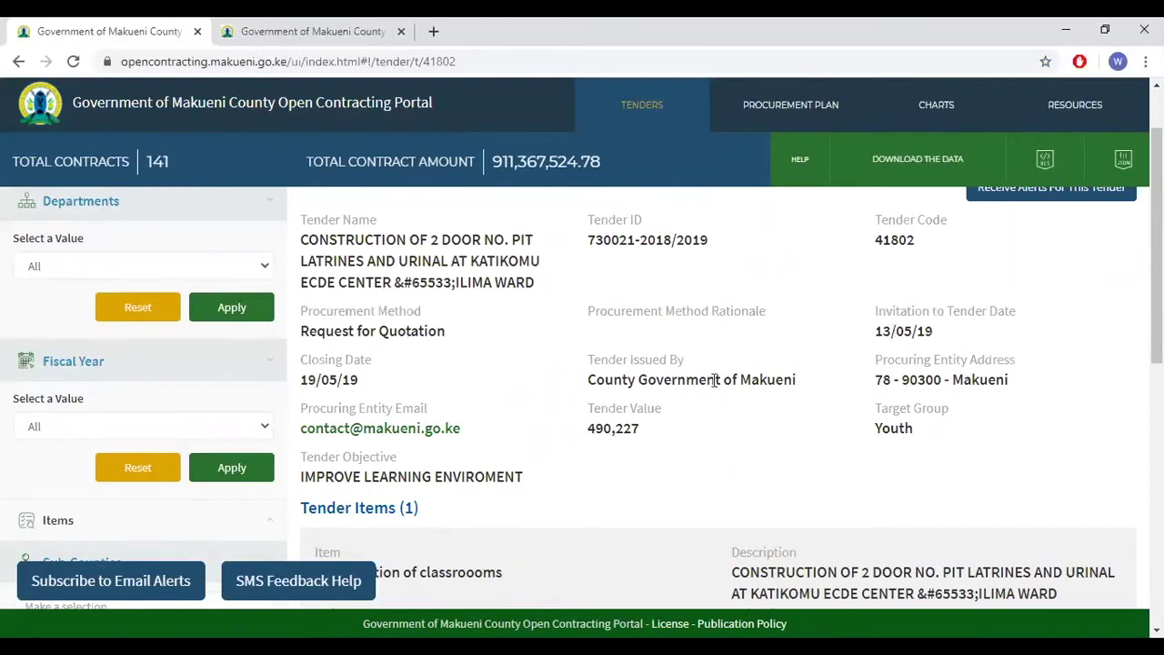
scroll(630, 415, up, 1)
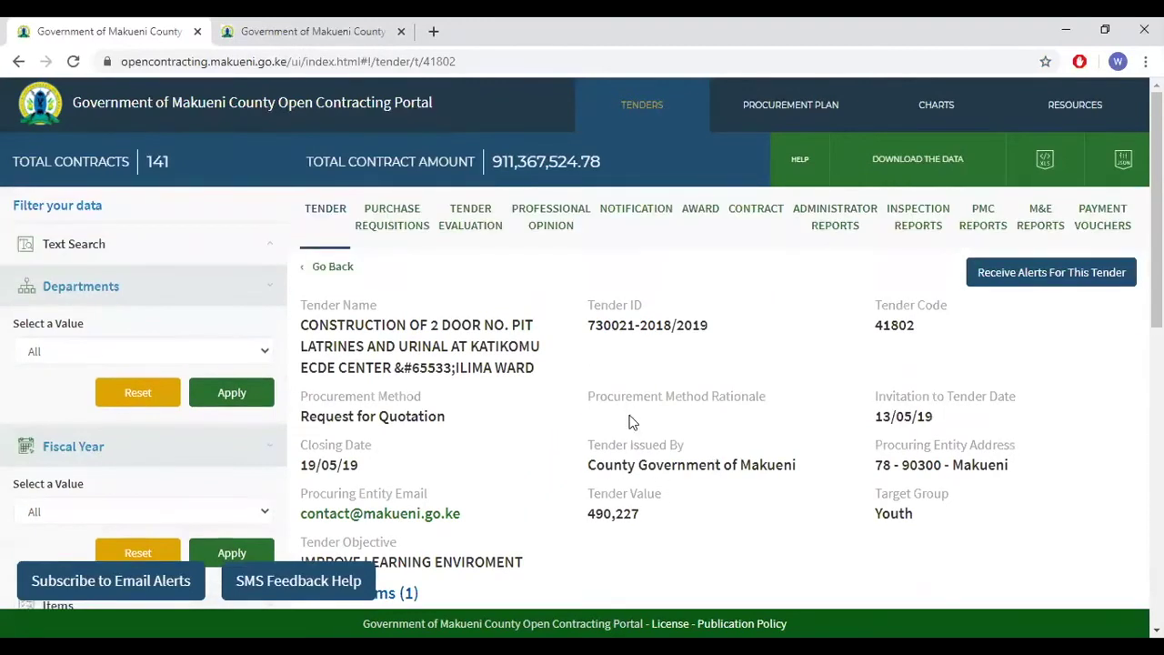
scroll(636, 426, down, 2)
scroll(638, 423, down, 1)
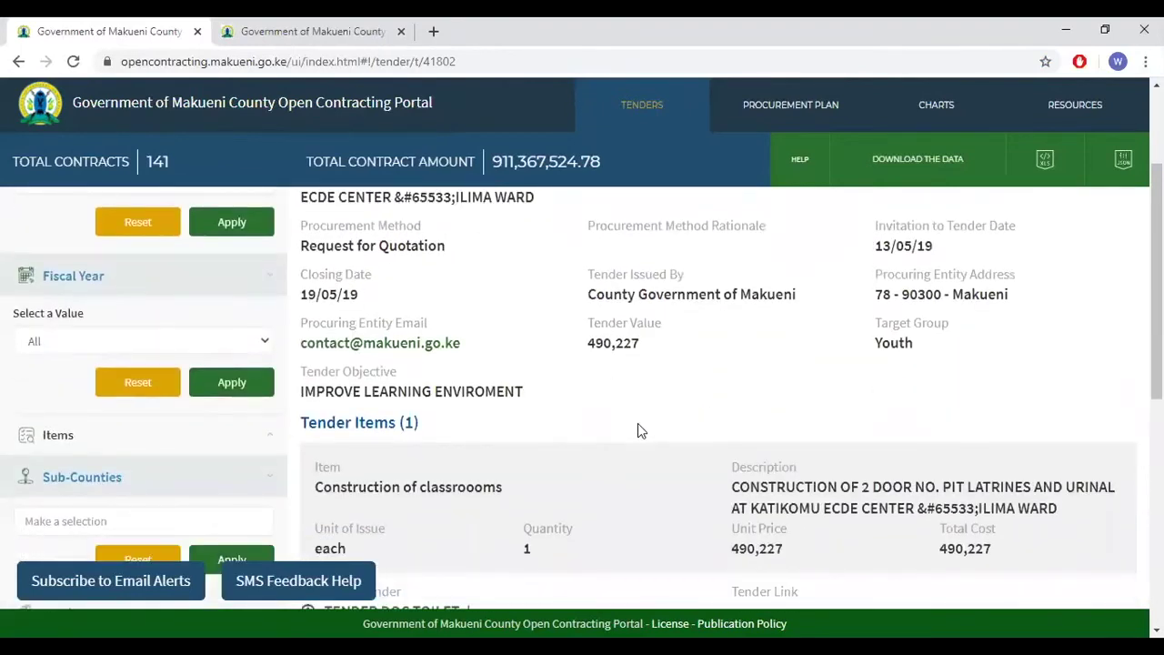
scroll(637, 423, up, 2)
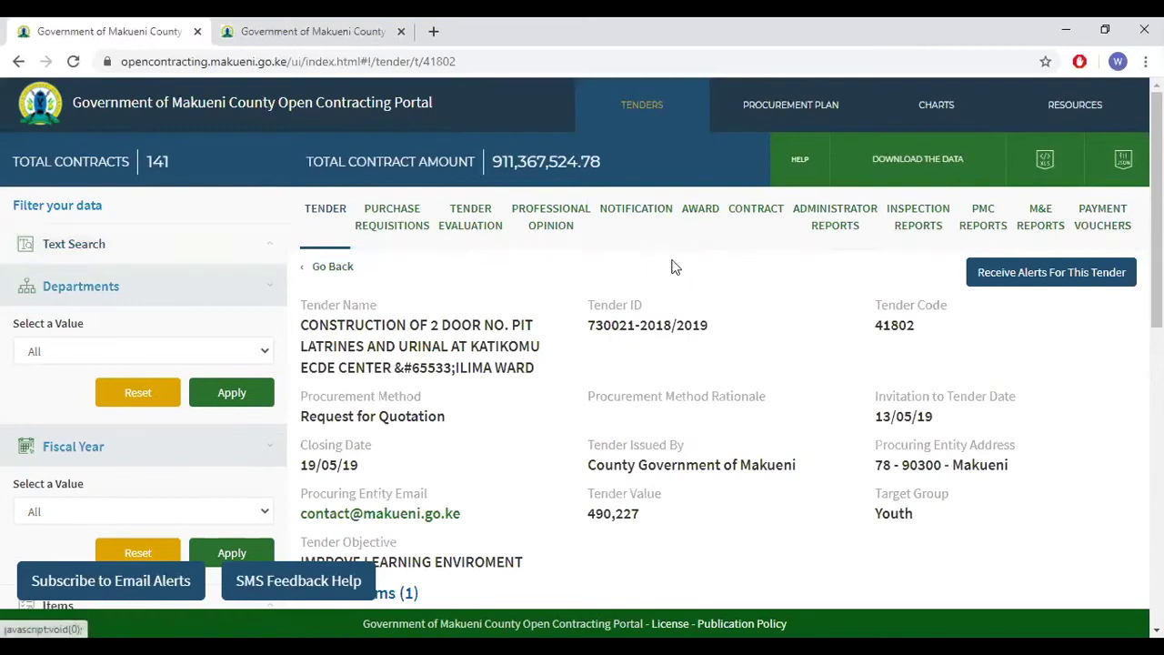
scroll(565, 447, down, 4)
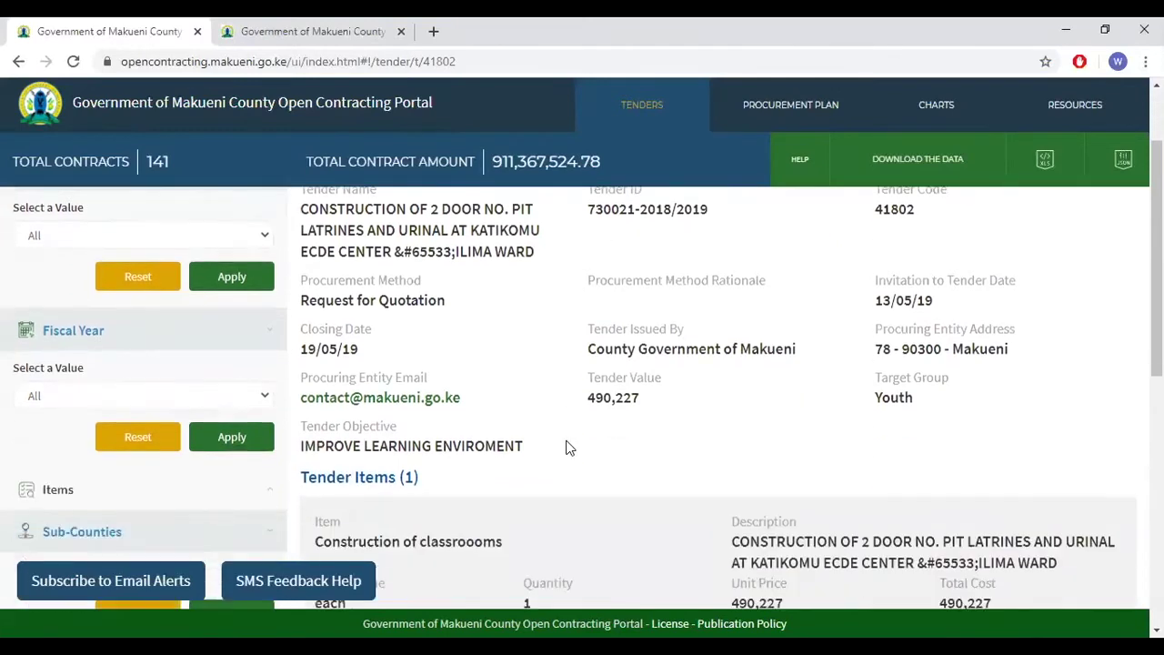
scroll(566, 448, up, 4)
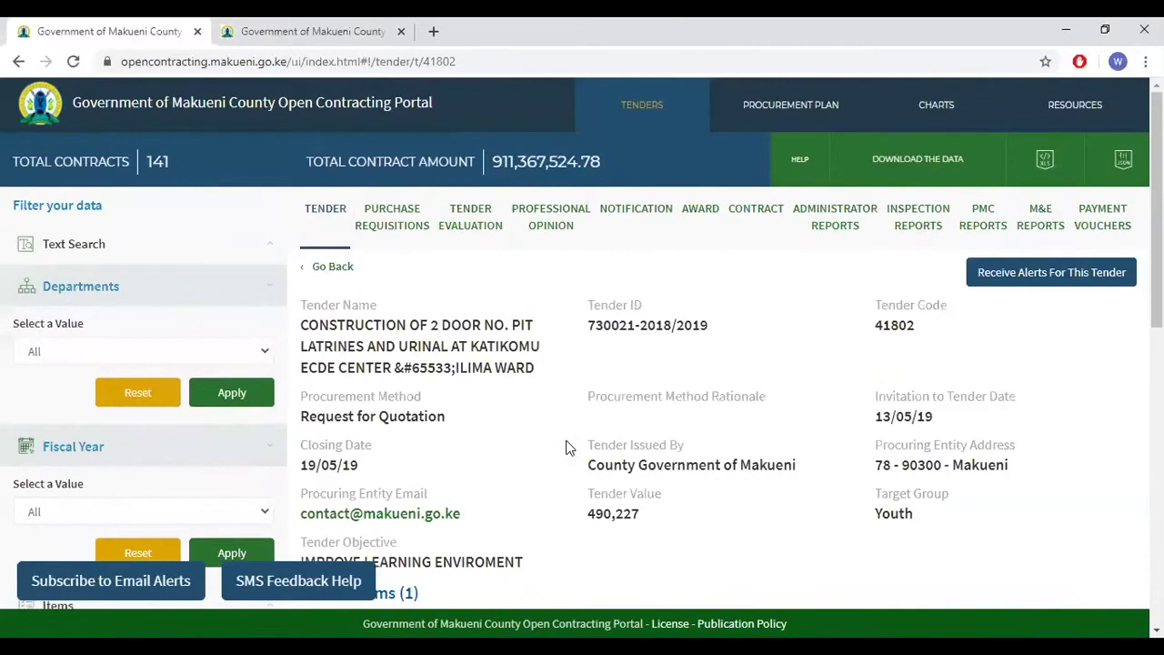
Step: Download the tender document TENDER DOC TOILET.docx from the tender's details
scroll(409, 409, down, 4)
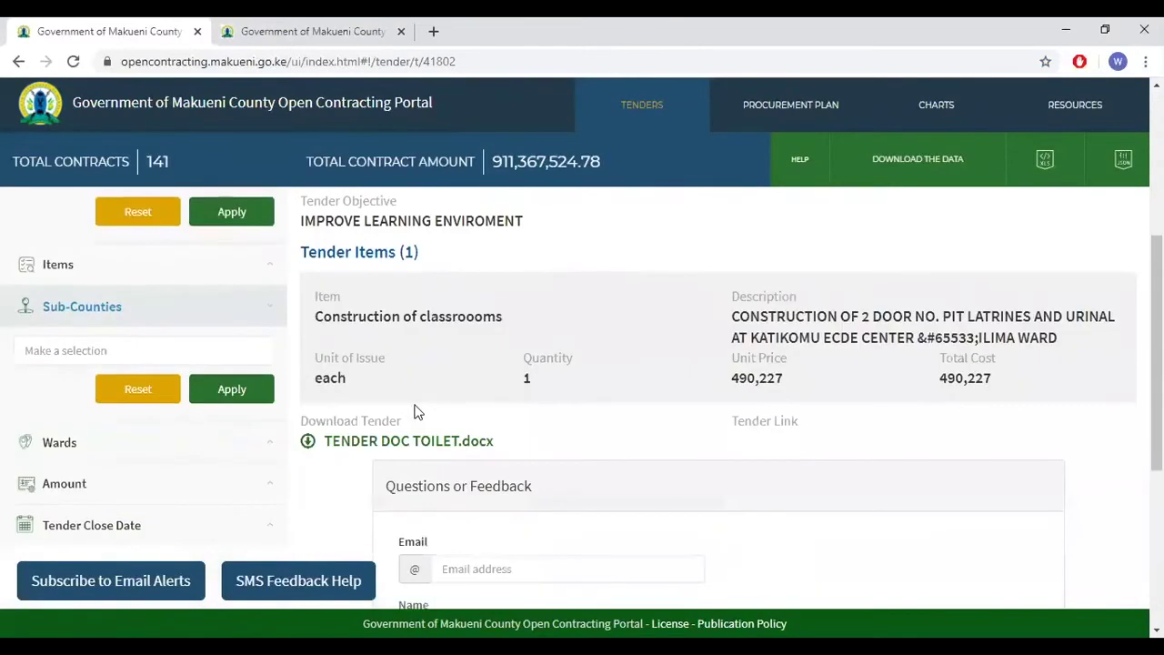
scroll(427, 410, up, 4)
scroll(443, 412, down, 4)
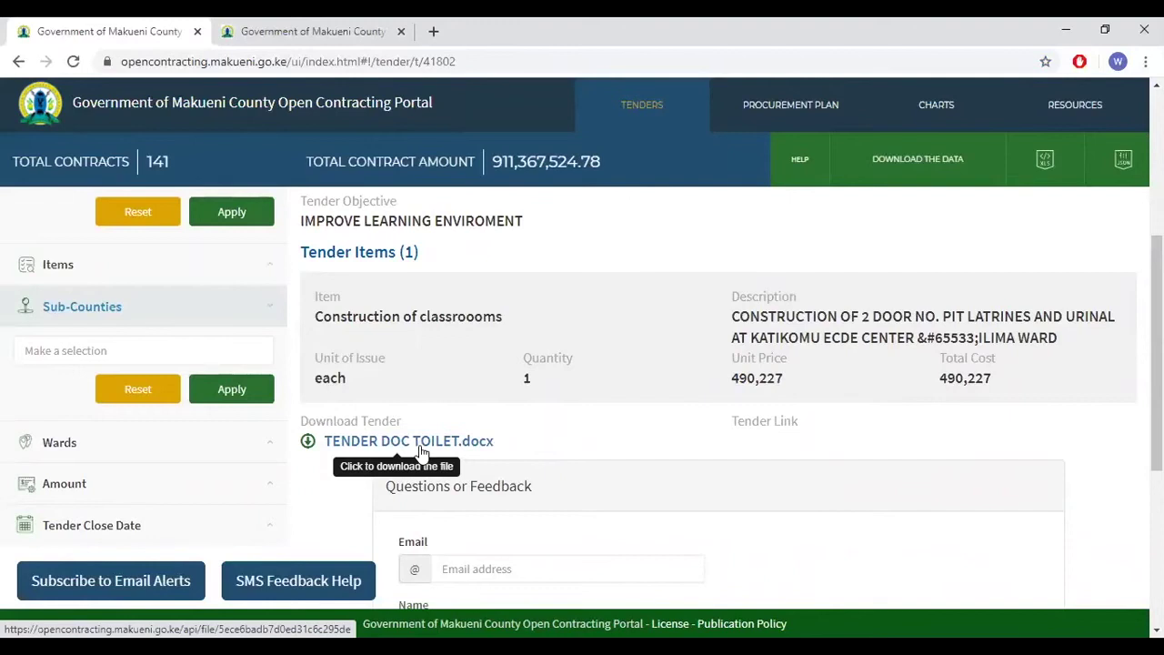
click(420, 444)
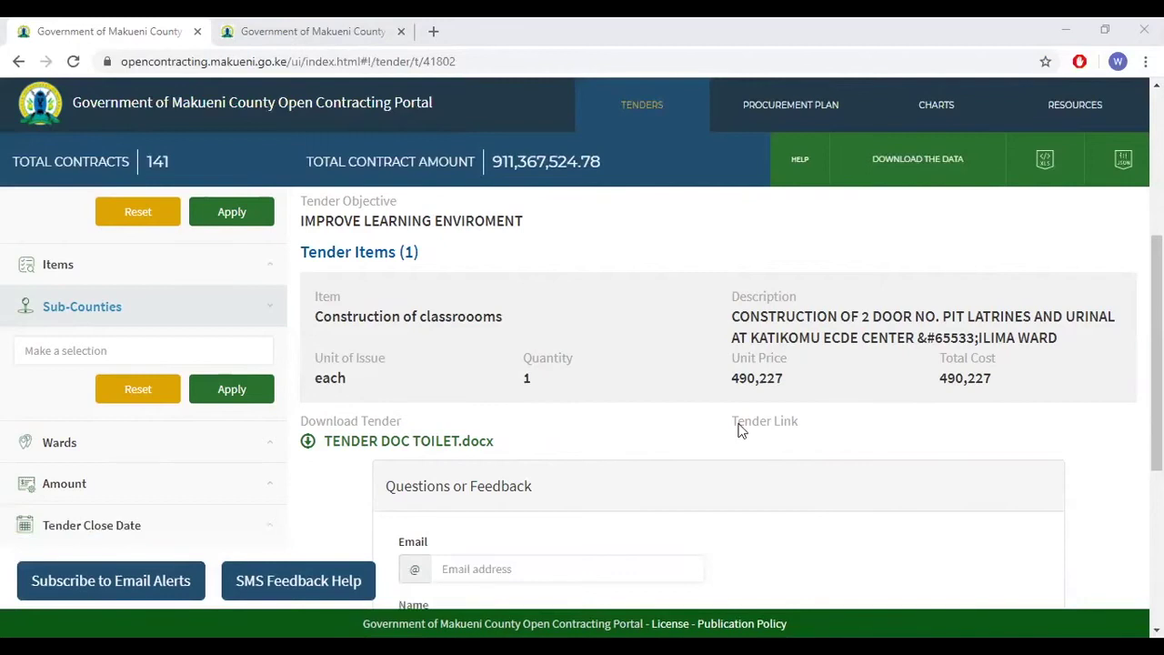
Step: View the tender's purchase requisitions and examine the request details, requisition items and documents
scroll(631, 255, up, 4)
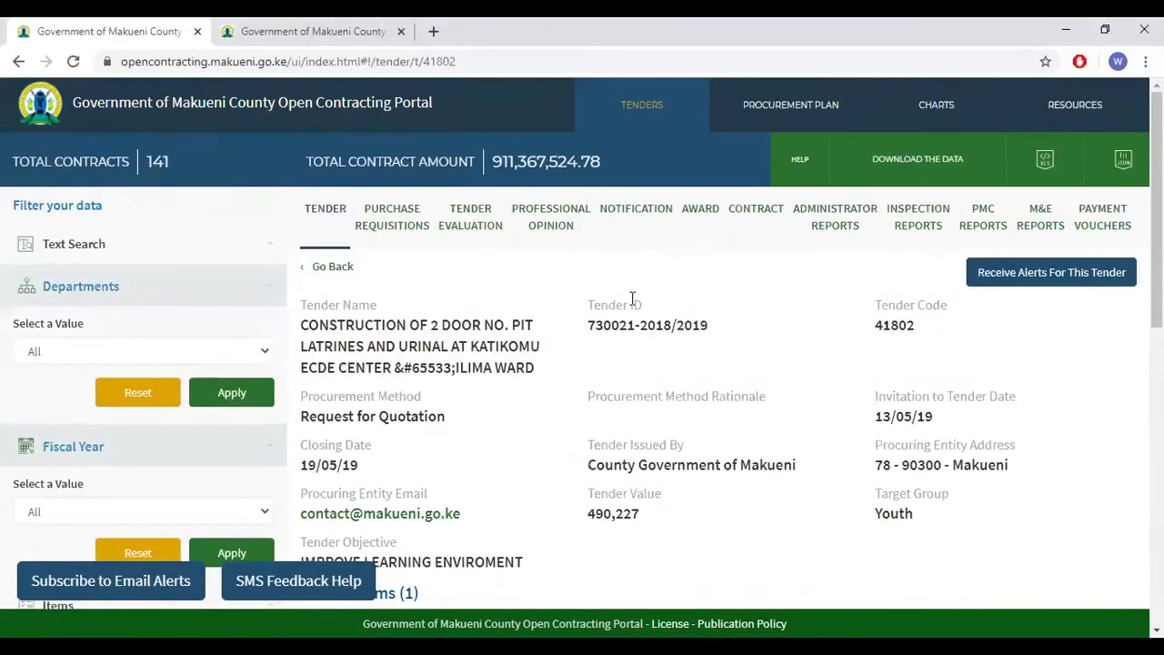
scroll(392, 418, down, 1)
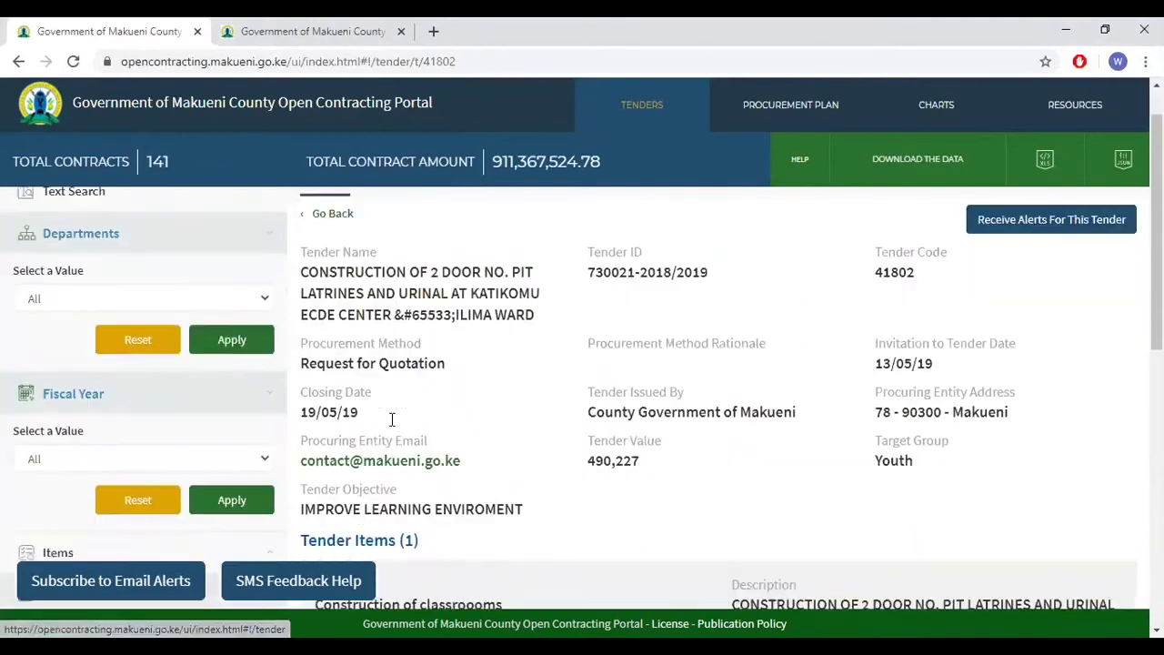
scroll(392, 419, up, 1)
click(390, 214)
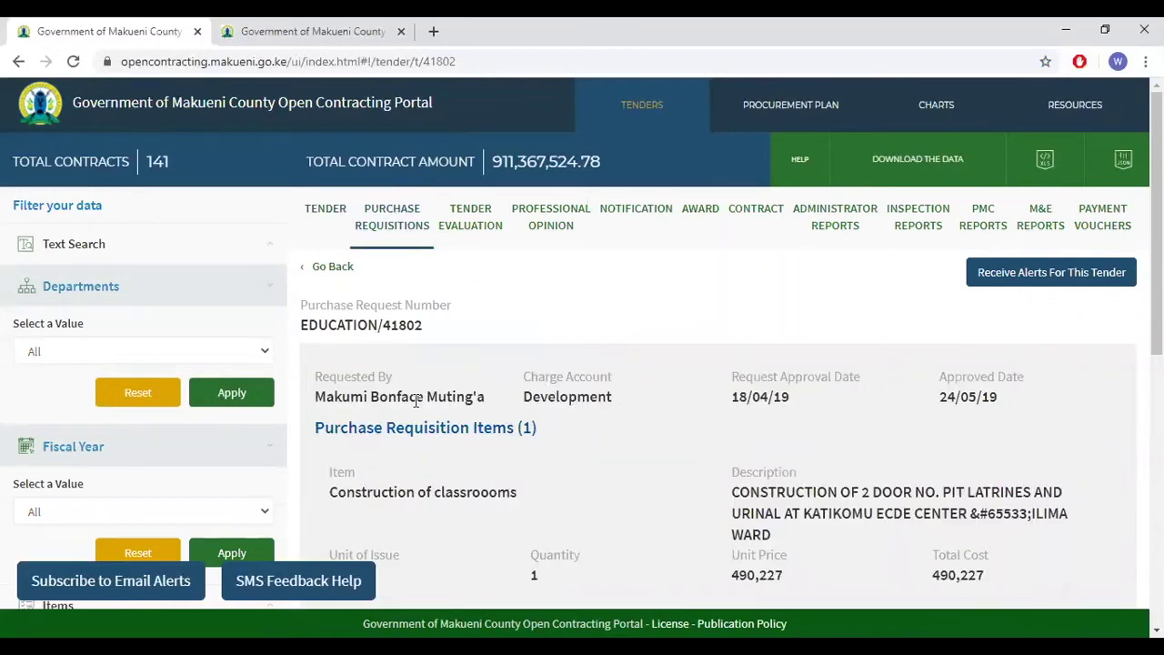
scroll(415, 401, down, 1)
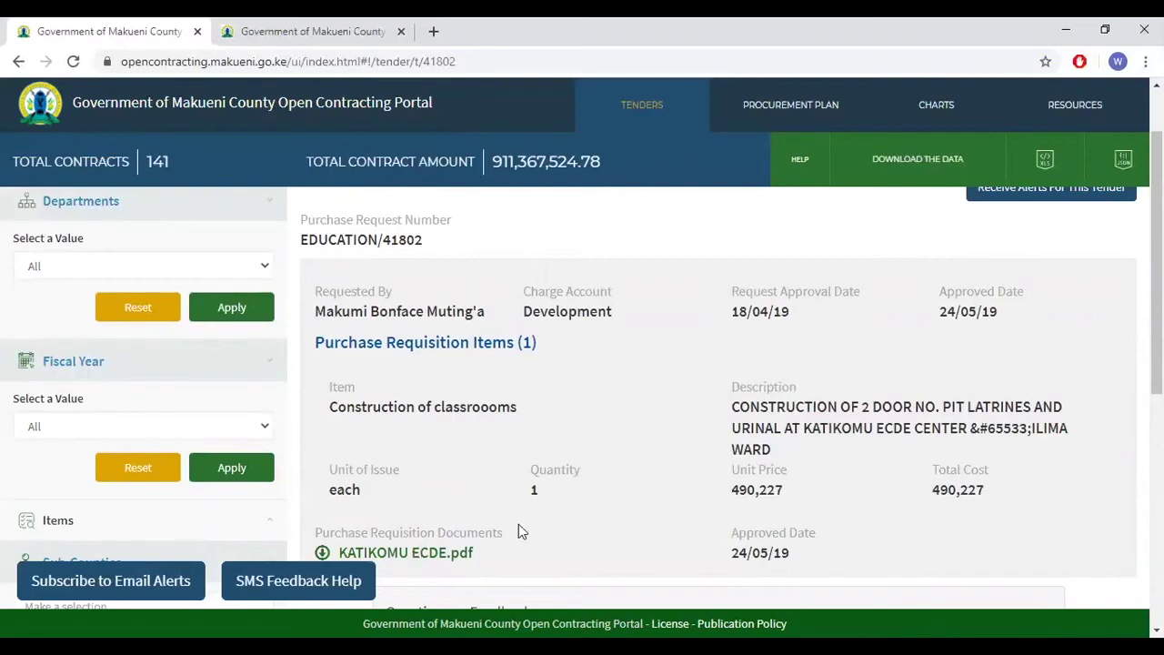
scroll(519, 532, up, 1)
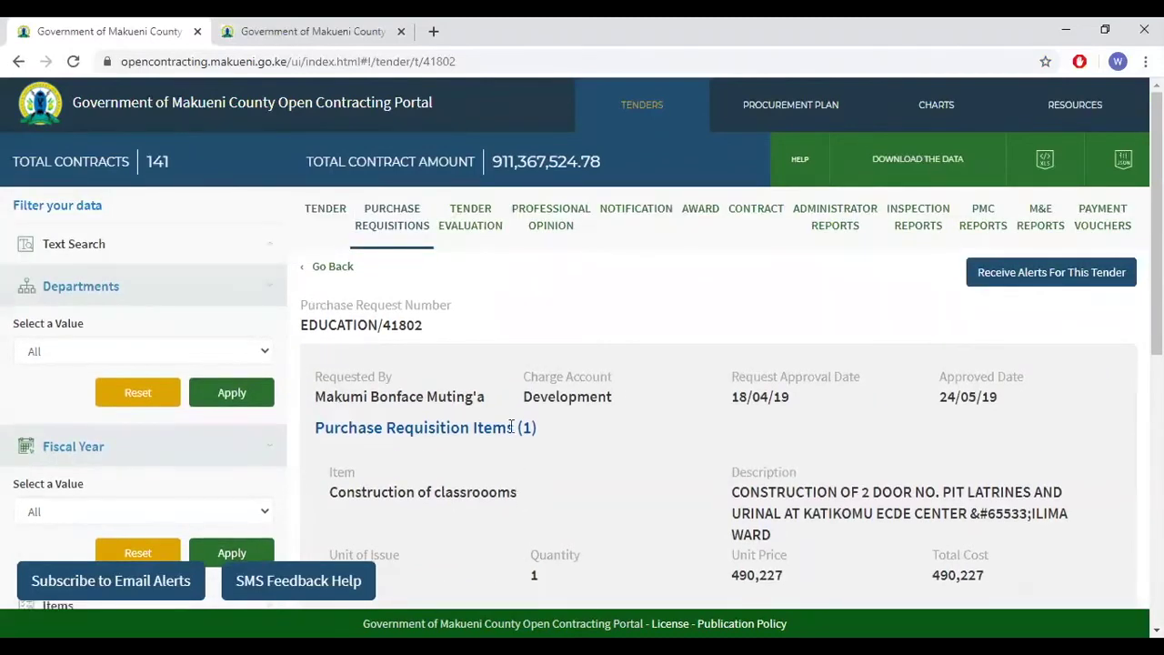
scroll(508, 441, down, 4)
scroll(507, 446, up, 4)
Step: View the tender evaluation stage and examine the closing date, the suppliers' bids and the evaluation documents
click(484, 238)
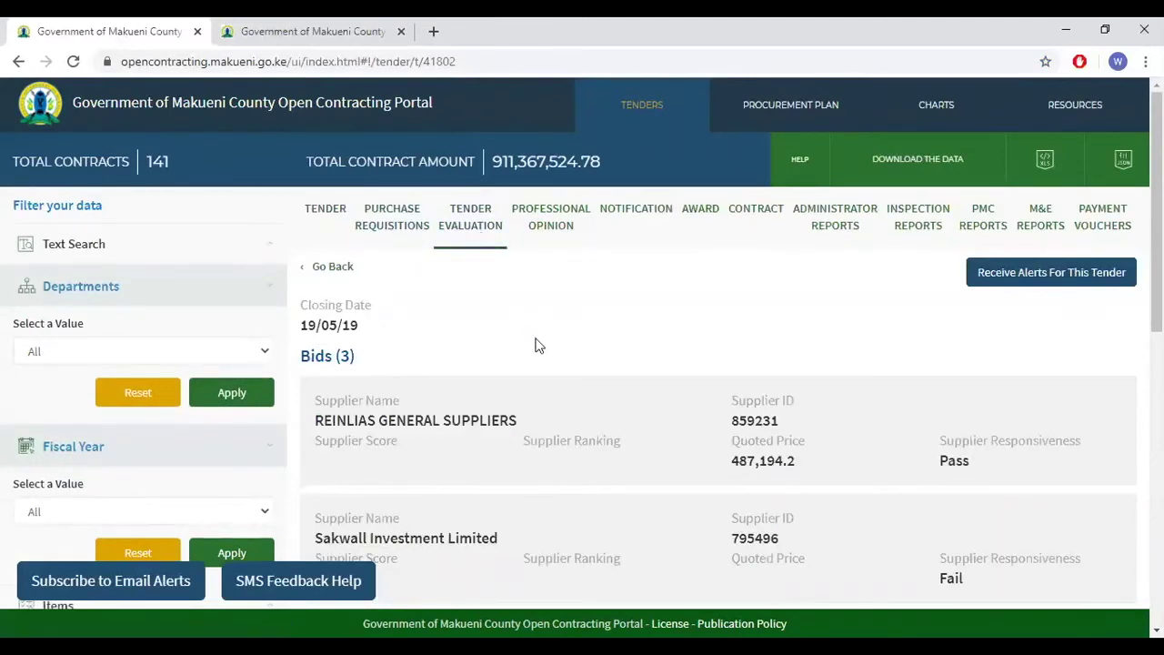
scroll(535, 343, down, 1)
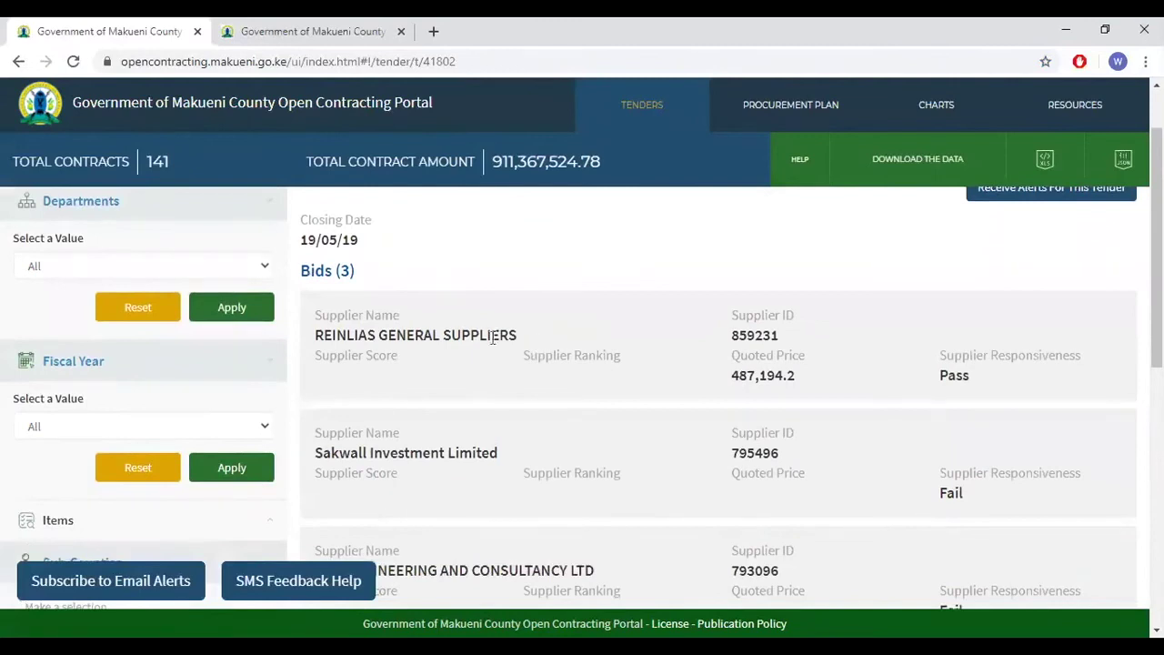
scroll(436, 350, down, 1)
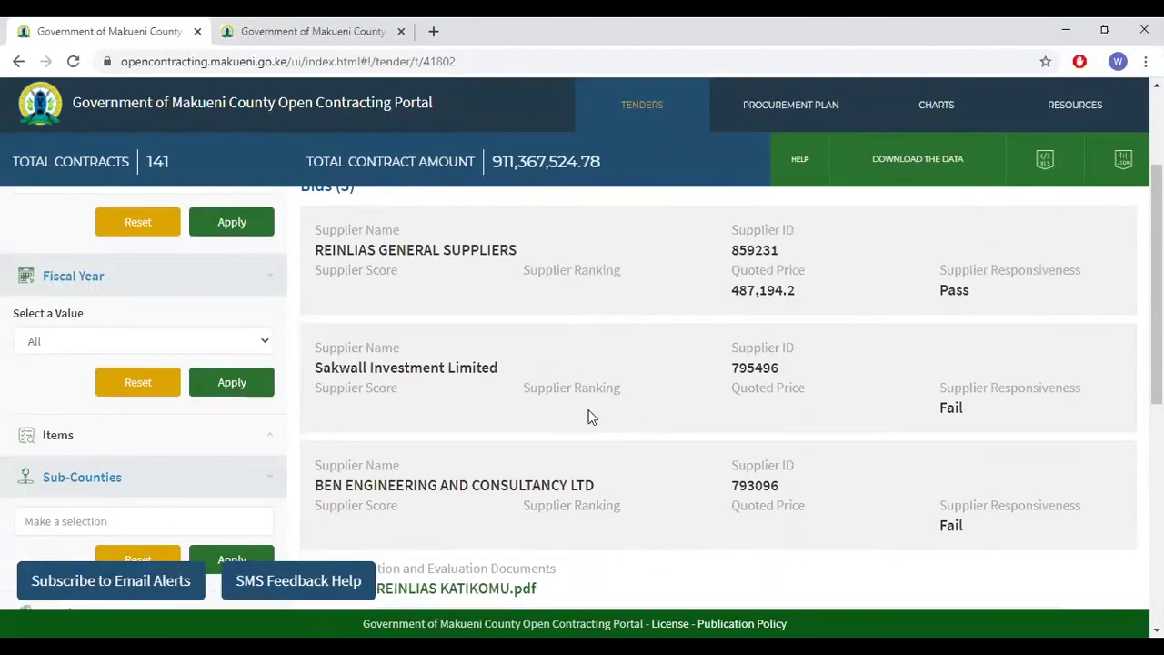
scroll(509, 423, down, 2)
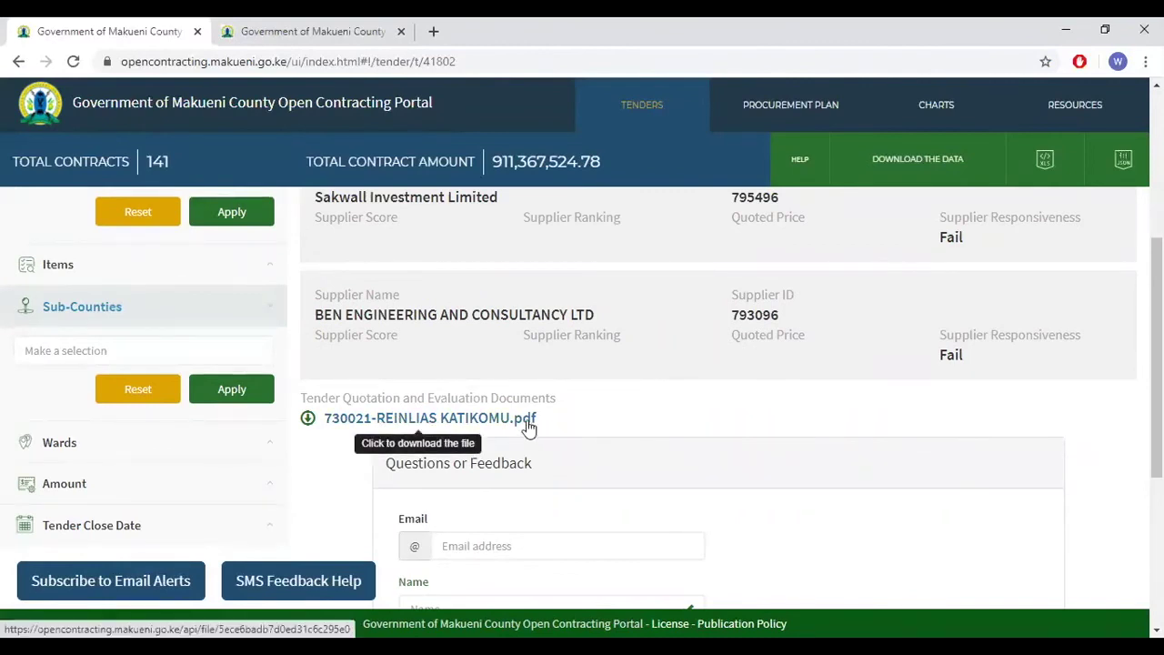
scroll(536, 418, up, 4)
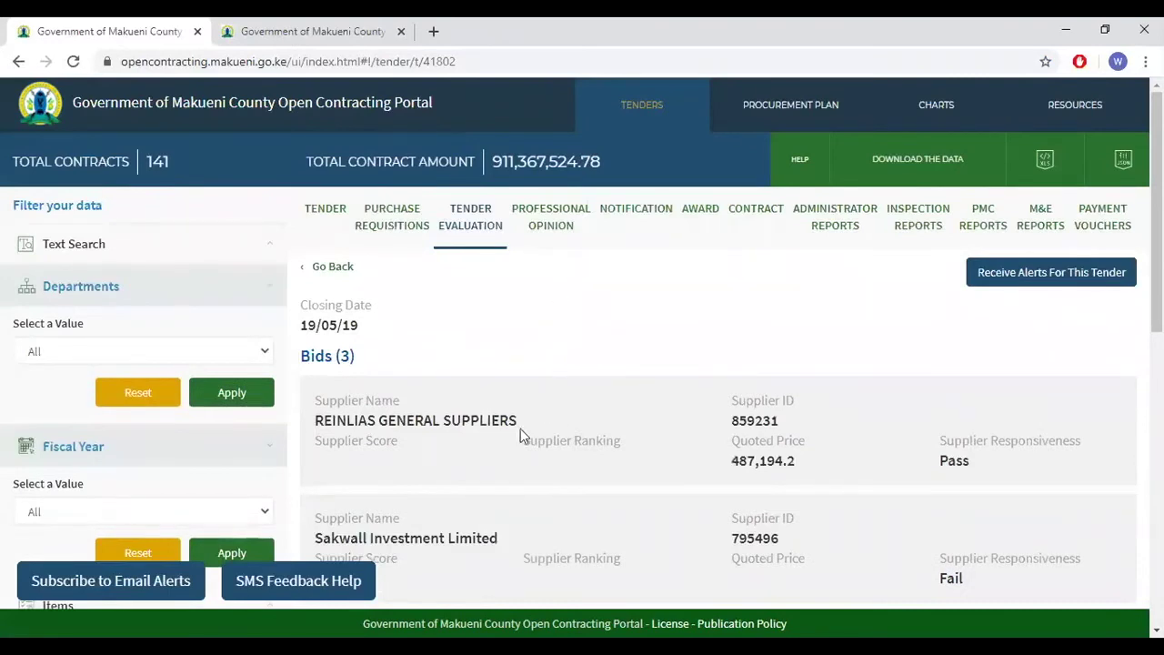
Step: Download and open 730021-REINLIAS KATIKOMU.pdf, review its preliminary and technical evaluation tables, and return to the tender page
scroll(521, 436, down, 4)
click(455, 508)
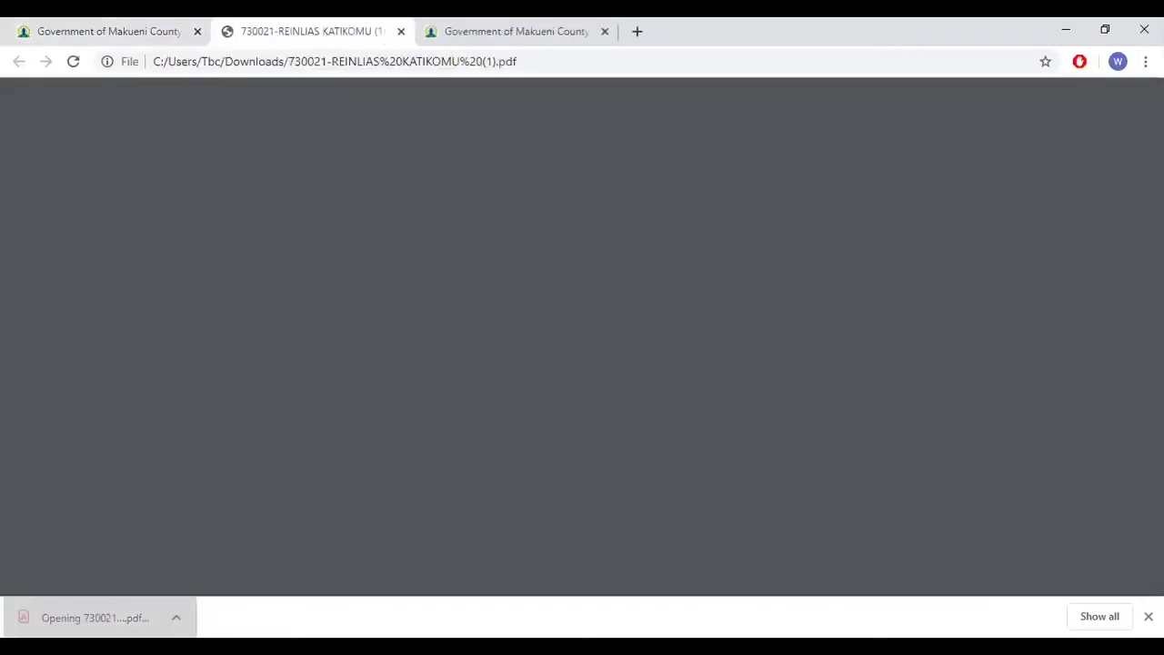
scroll(587, 469, down, 1)
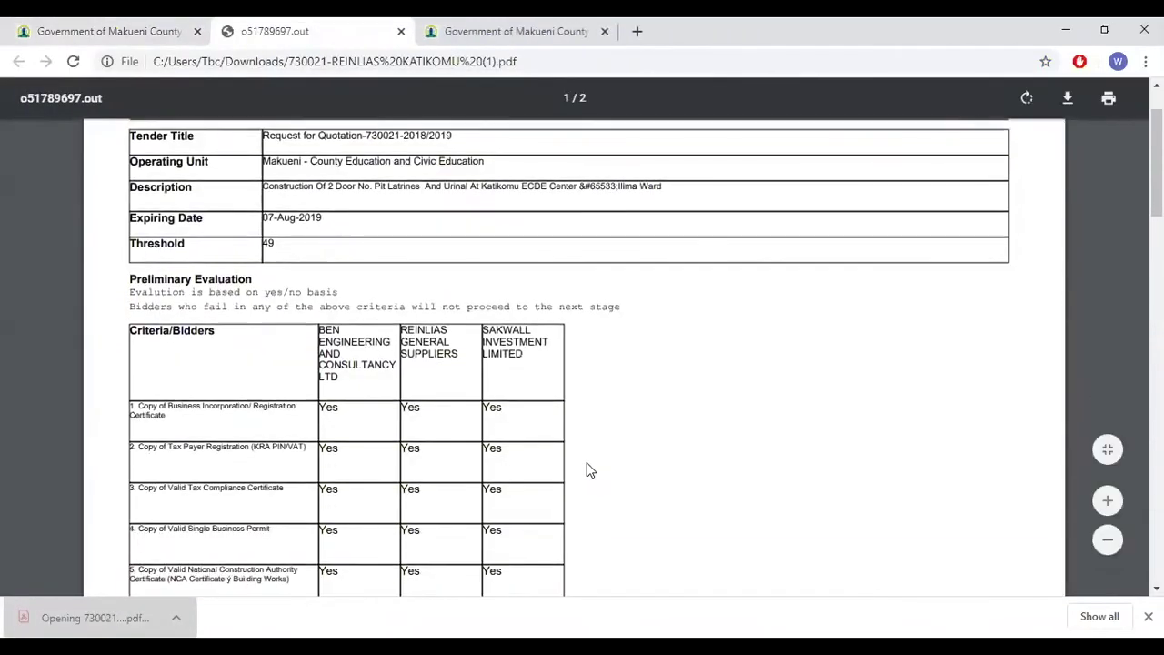
scroll(587, 469, up, 1)
scroll(592, 468, down, 7)
scroll(593, 469, down, 5)
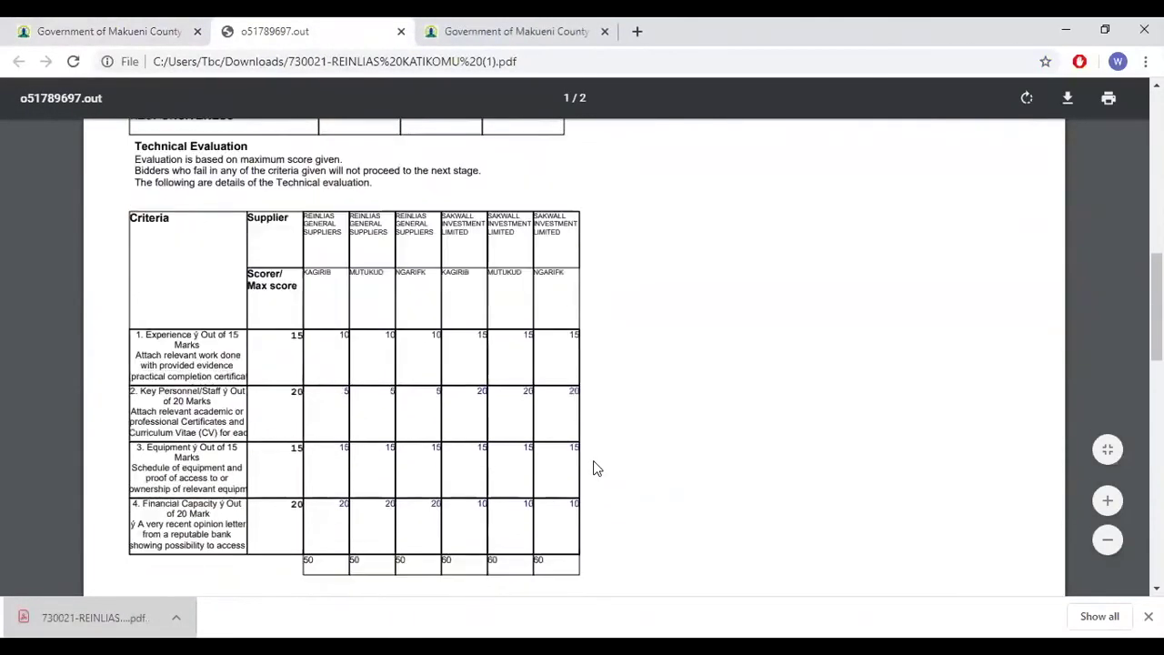
click(152, 43)
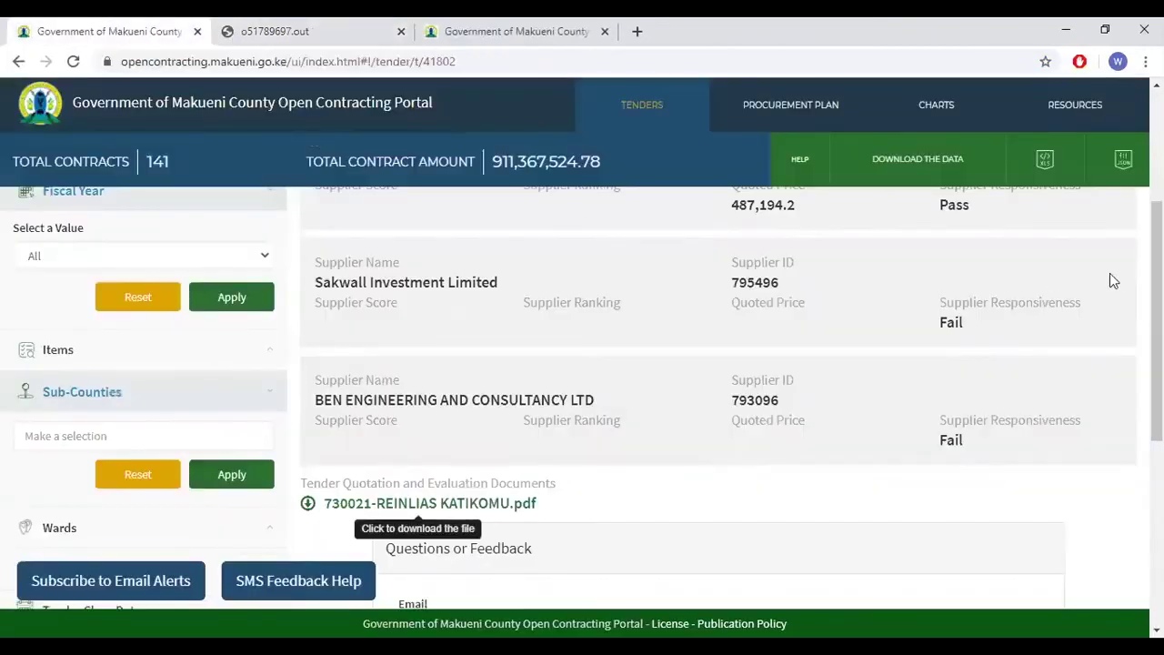
Step: Examine the tender's professional opinion and its notification of award, including the document attached to each
drag(1157, 282, 1157, 171)
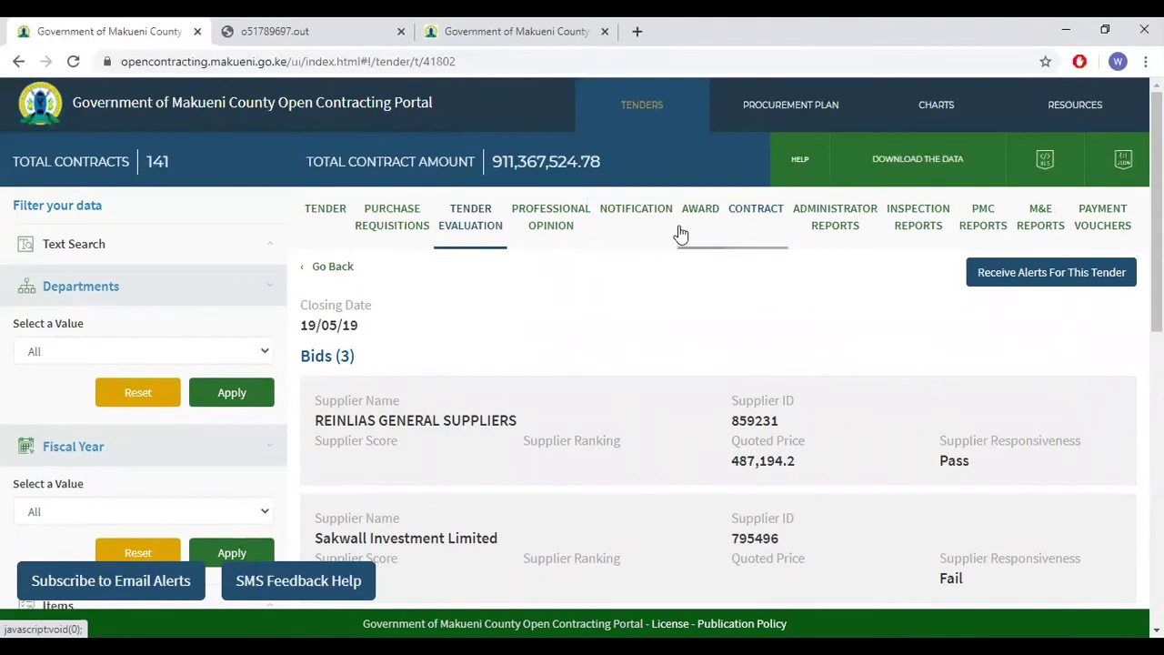
click(564, 234)
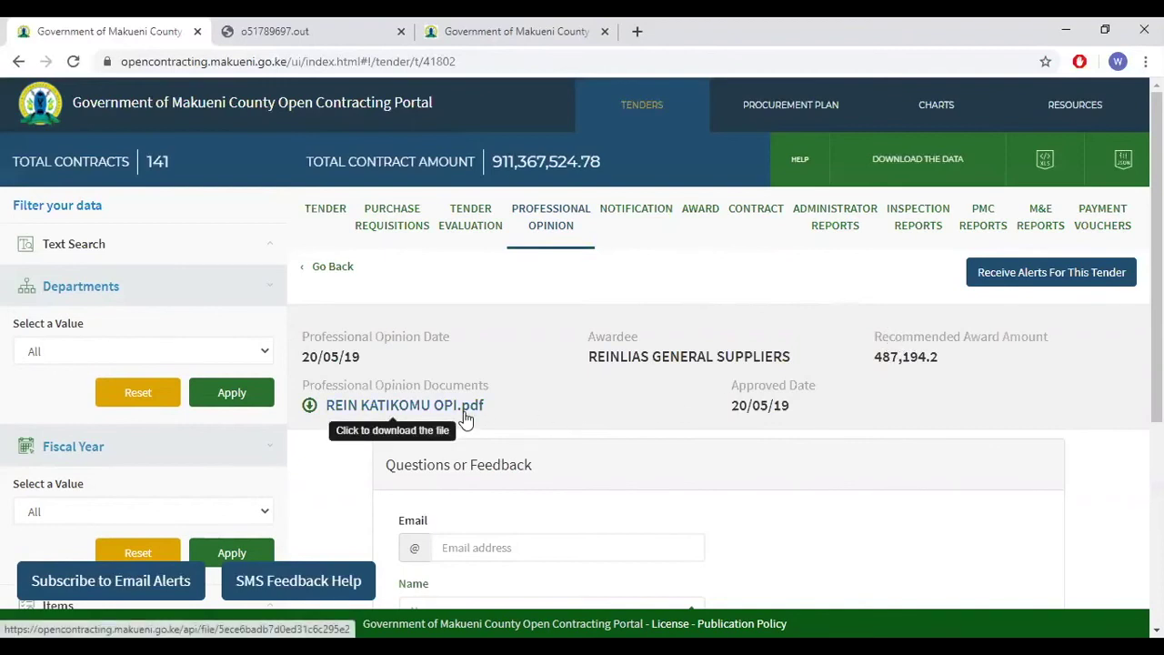
click(640, 214)
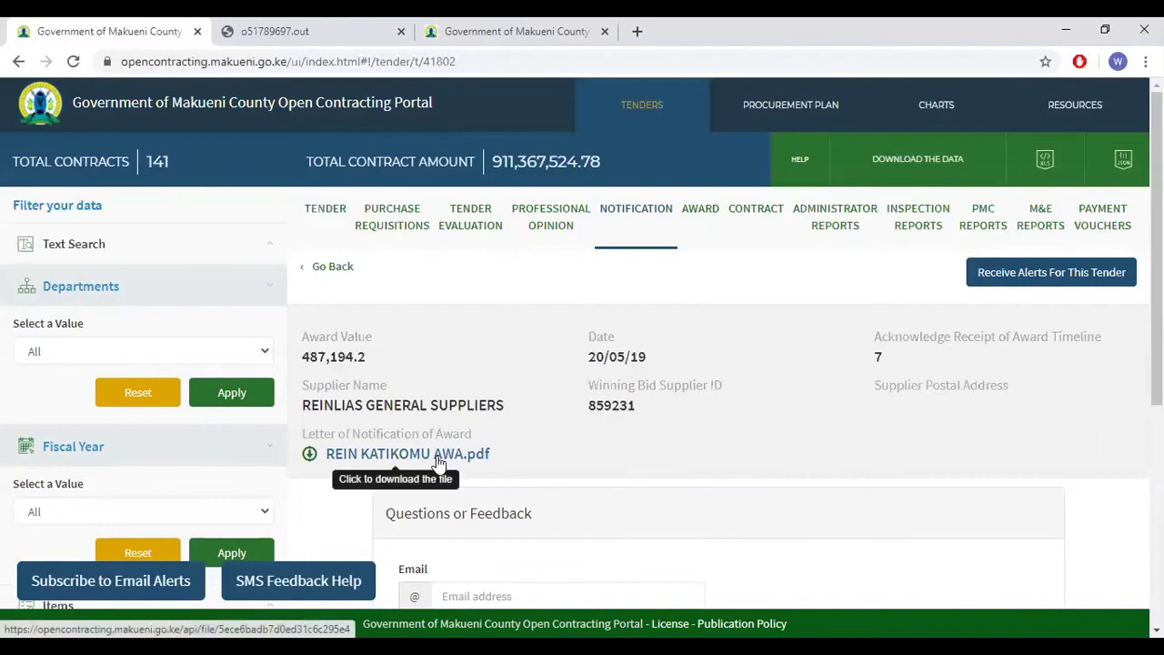
Step: Examine the supplier's award response and the contract's details and attached contract document
click(711, 222)
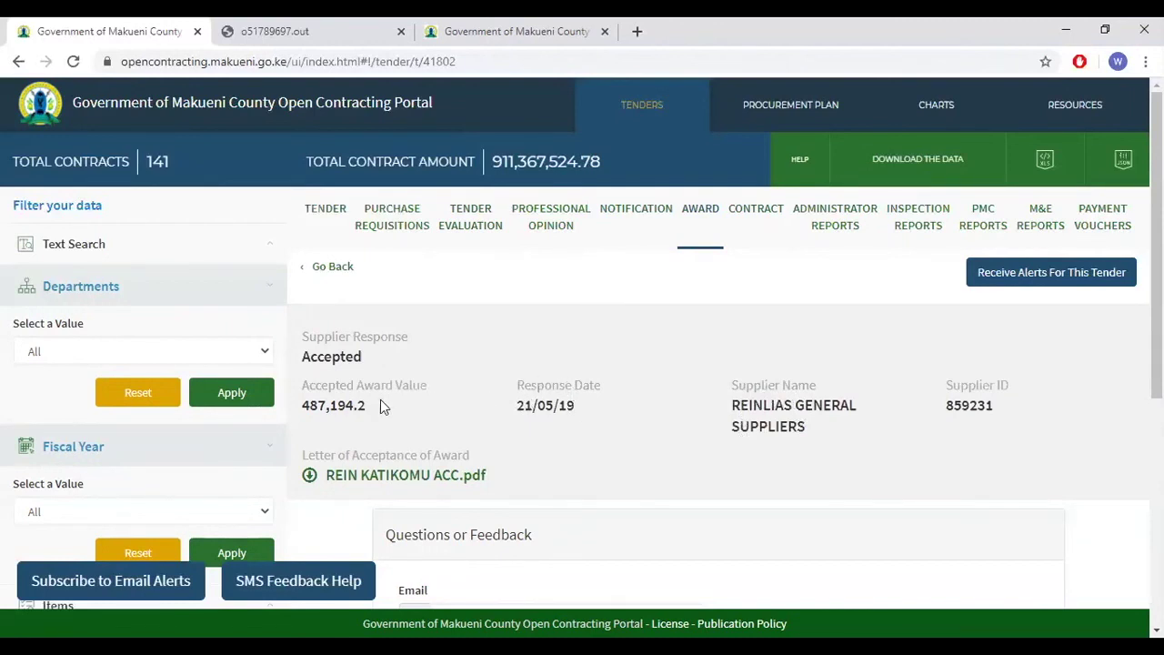
click(763, 219)
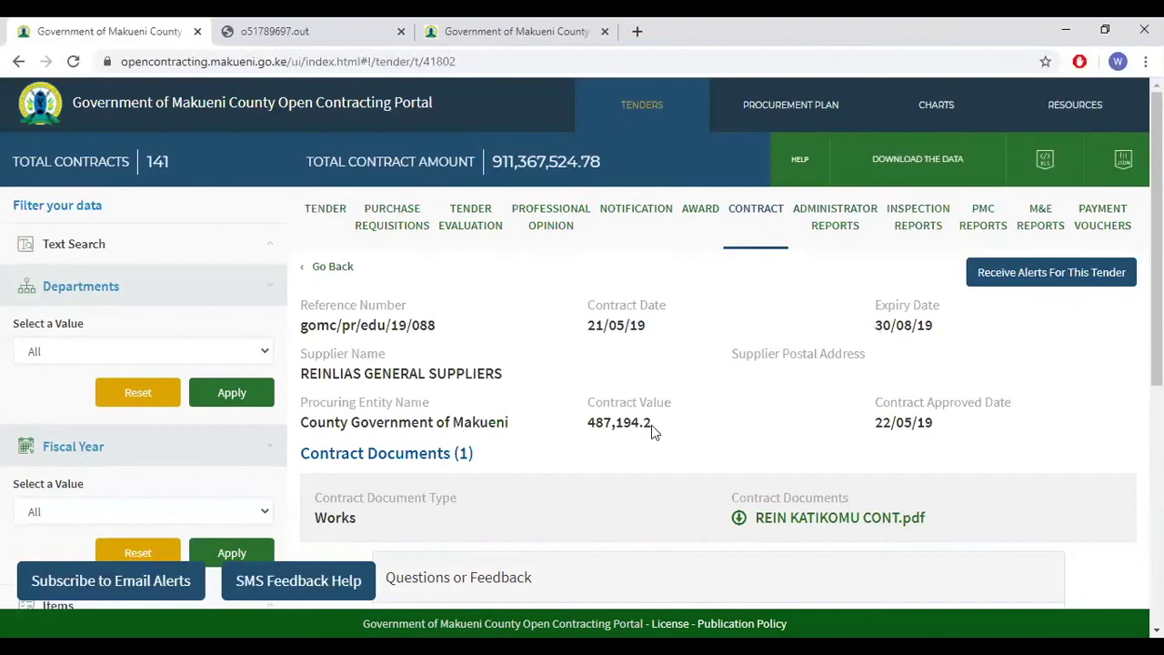
scroll(652, 425, down, 1)
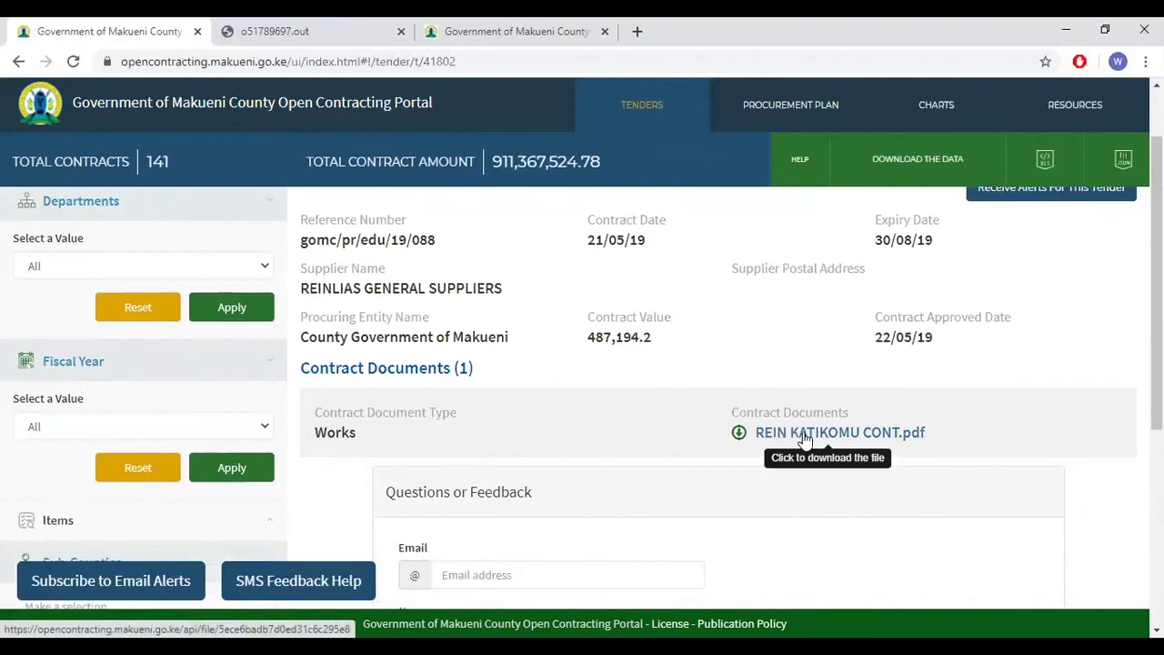
scroll(801, 439, up, 1)
Step: Check the tender's administrator reports and inspection reports, glancing at the tenders list on the makuenioc.dgstg.org site in between
click(839, 225)
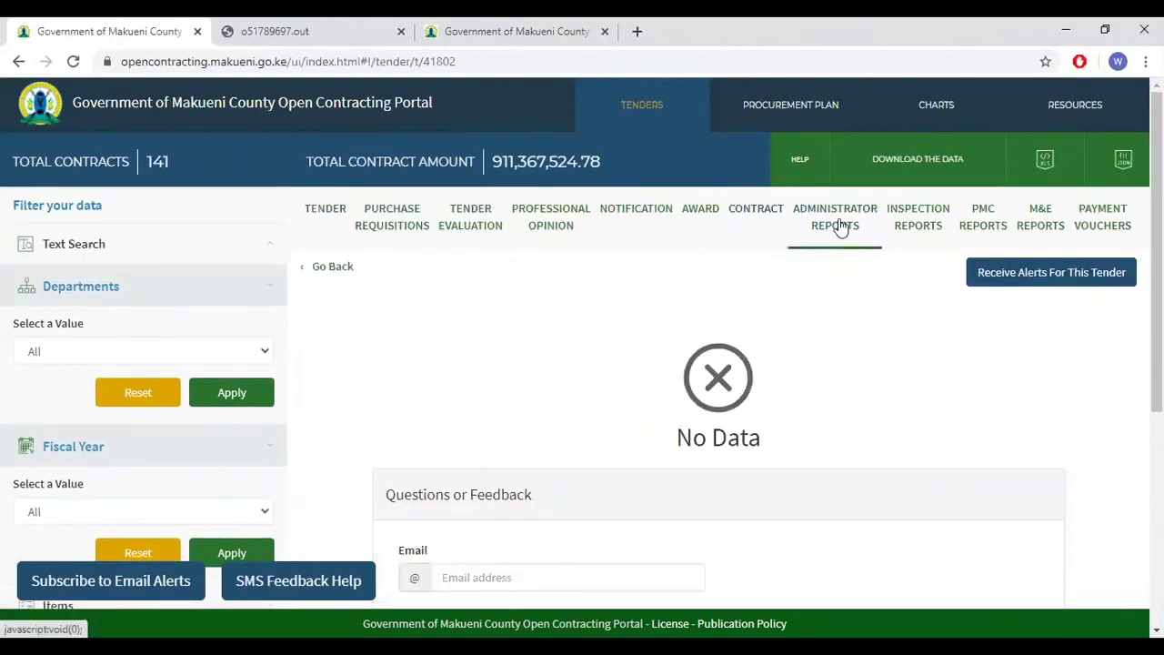
click(461, 26)
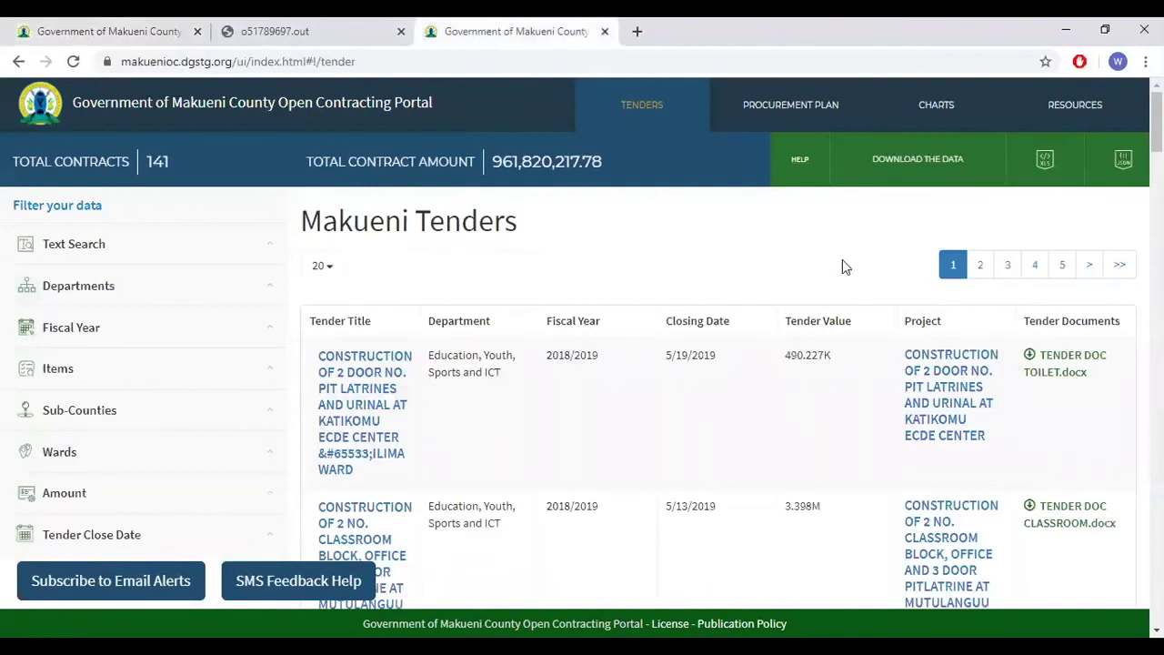
click(139, 25)
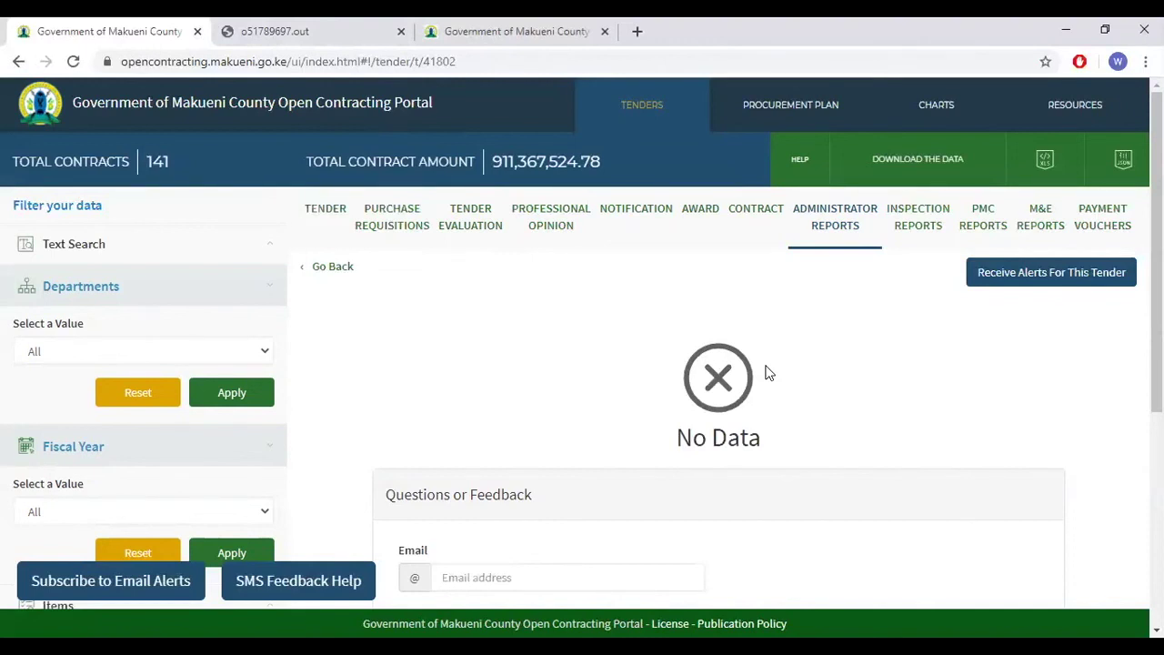
click(928, 231)
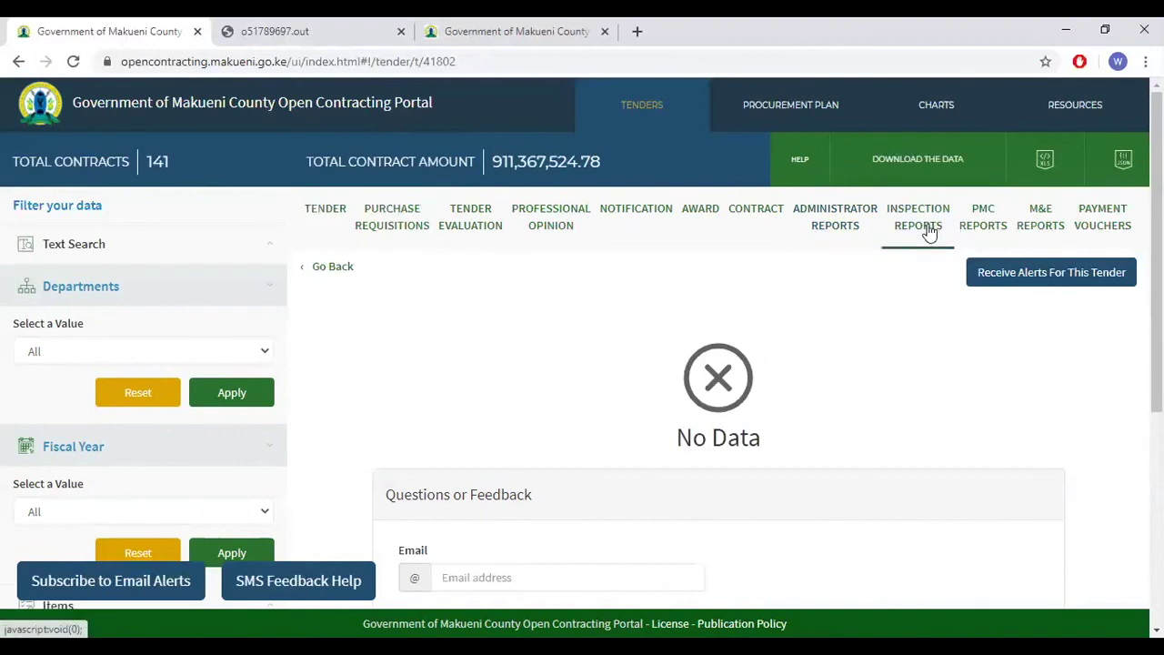